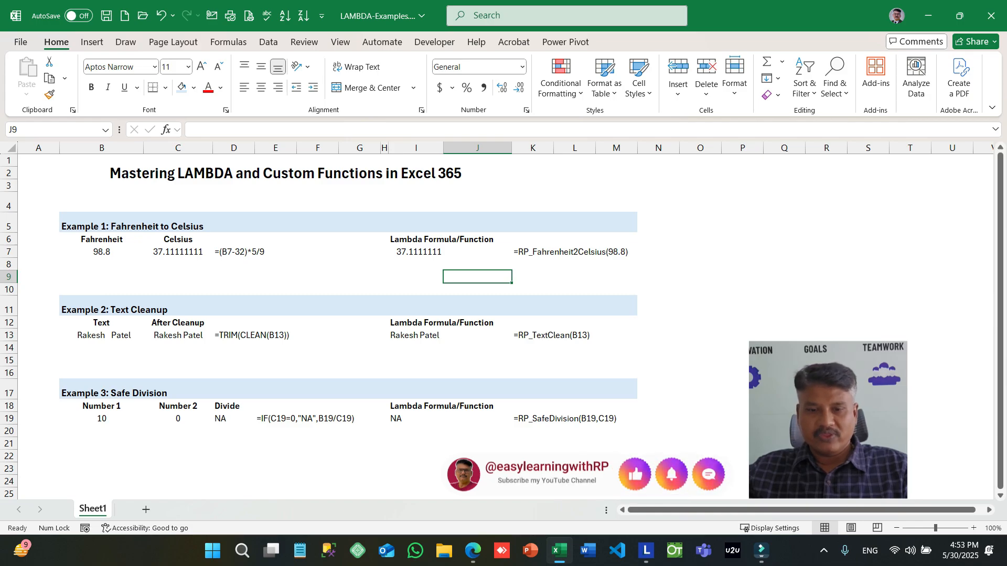
# - Inspect the custom function formula behind the Fahrenheit-to-Celsius result in cell I7
pyautogui.click(416, 251)
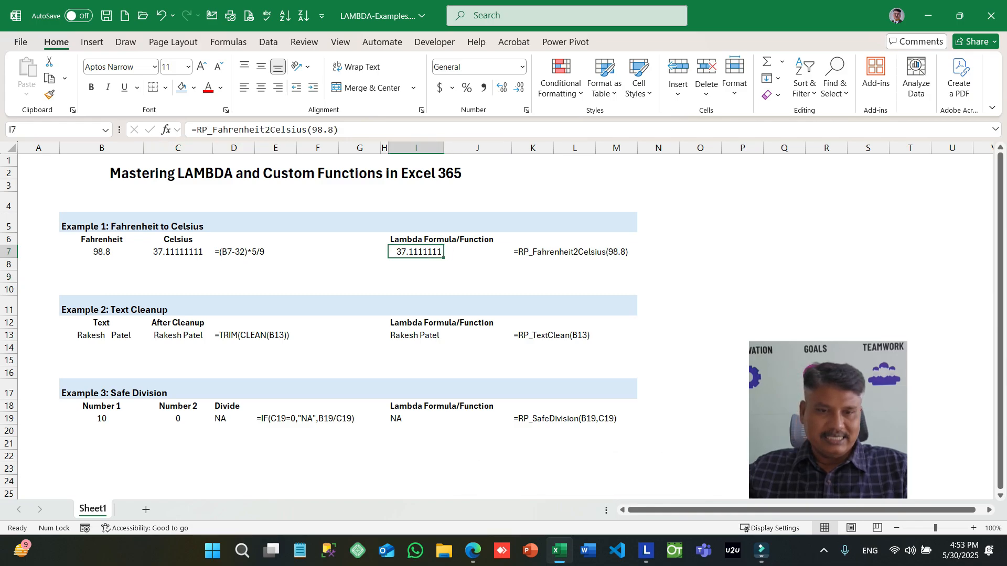
pyautogui.press('F2')
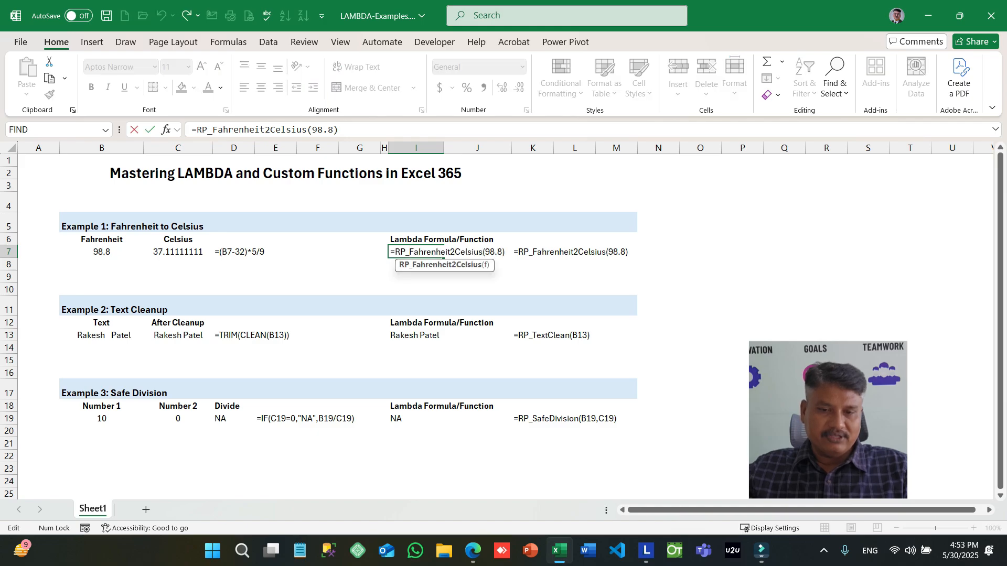
pyautogui.hotkey('ctrl', 'Return')
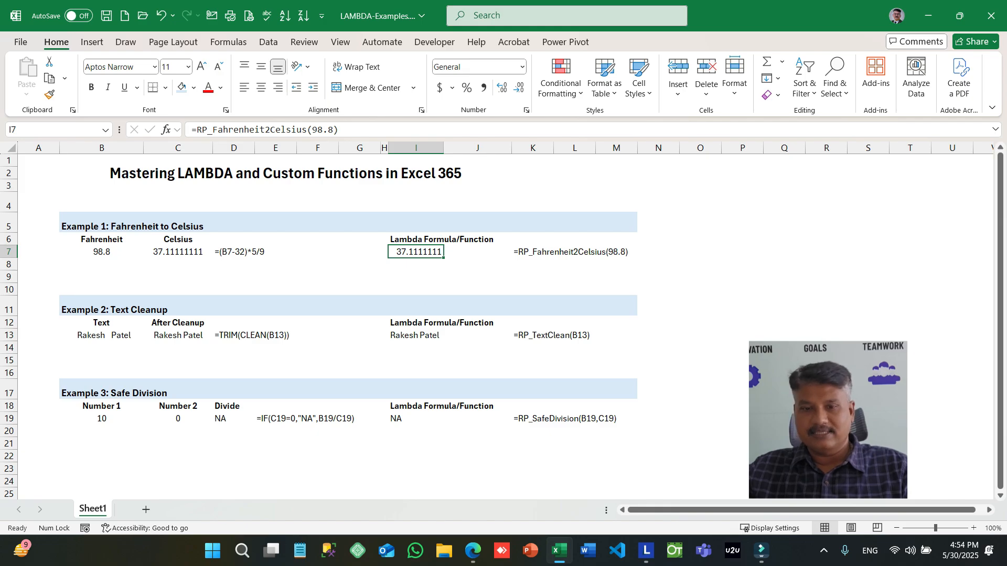
# - Examine the Text Cleanup example in row 13: the source text, the standard cleanup formula and the custom function in I13
pyautogui.click(178, 348)
pyautogui.click(102, 336)
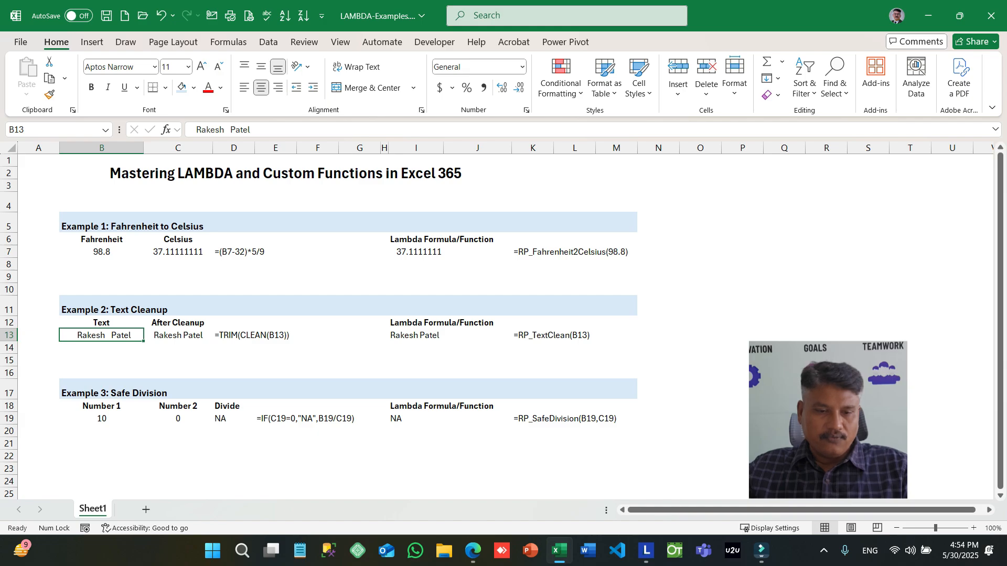
pyautogui.press('Down')
pyautogui.press('Up')
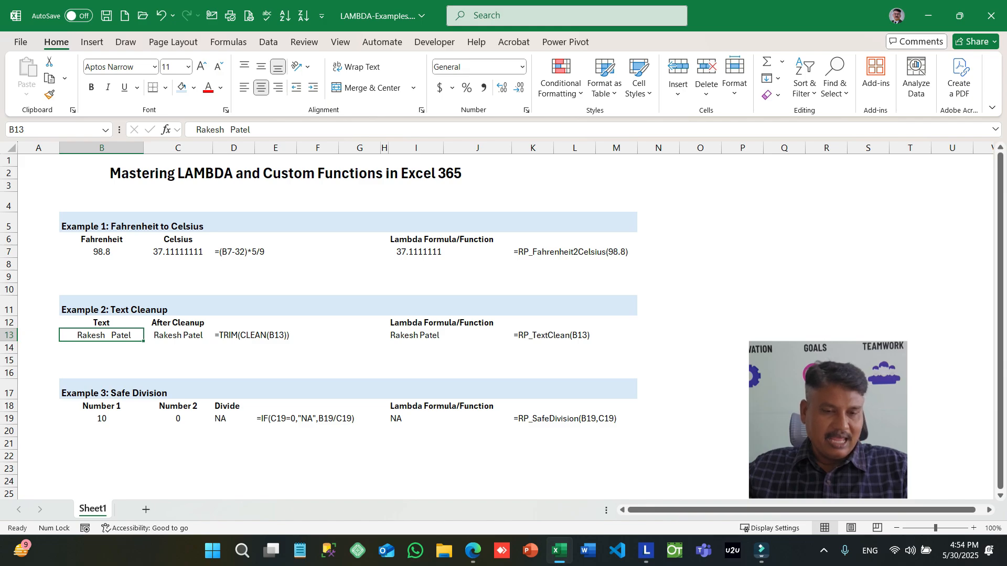
pyautogui.press('Right')
pyautogui.press('Right')
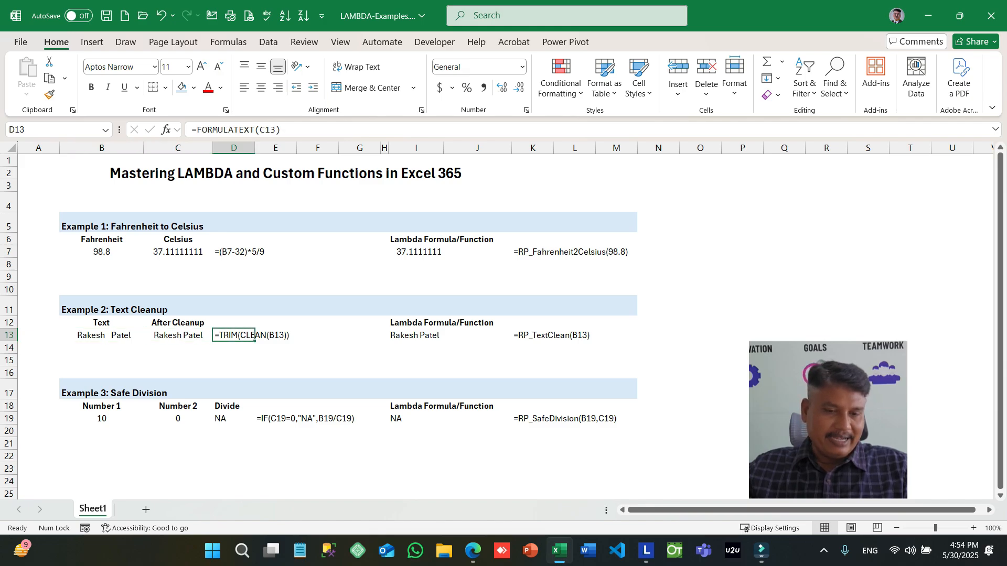
pyautogui.press('Down')
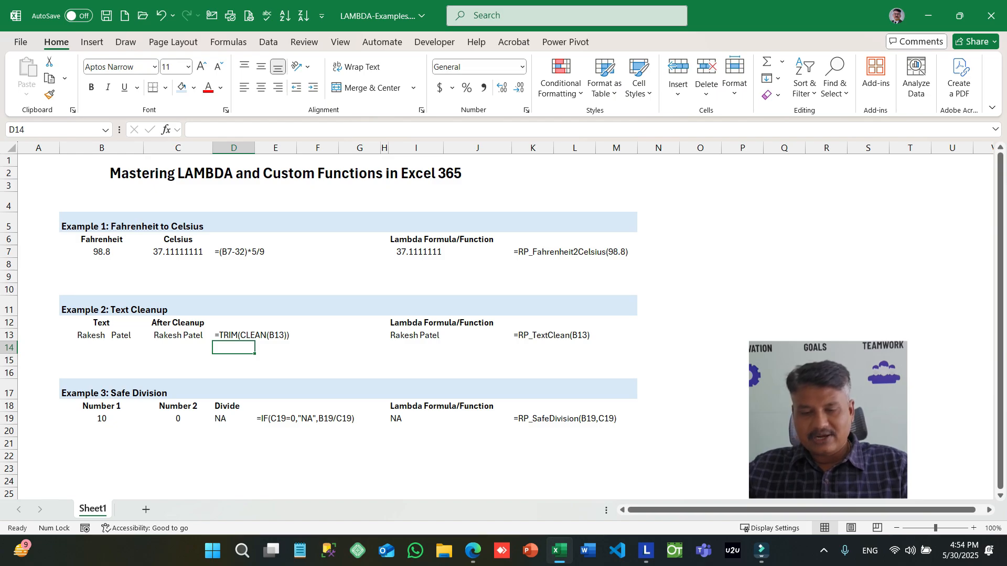
pyautogui.click(550, 336)
pyautogui.press('Down')
pyautogui.press('Down')
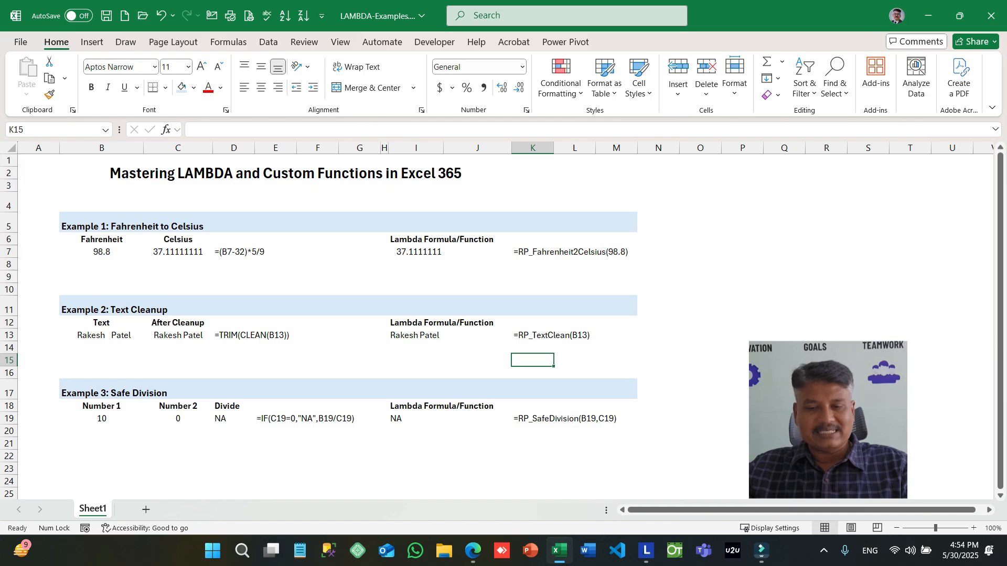
pyautogui.click(416, 335)
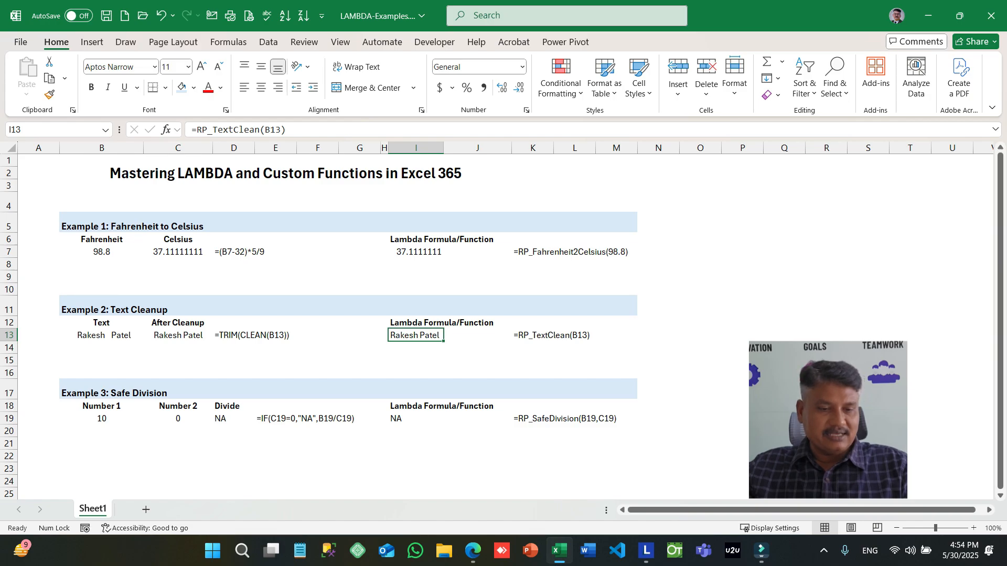
# - Examine the Safe Division example's two numbers in row 19 and the IF formula in D19
pyautogui.click(102, 419)
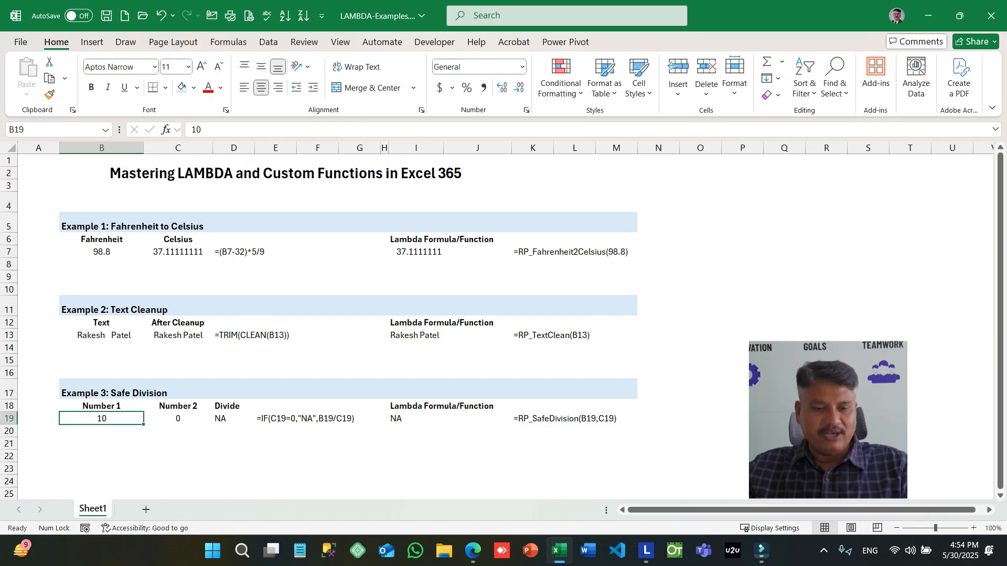
pyautogui.click(178, 419)
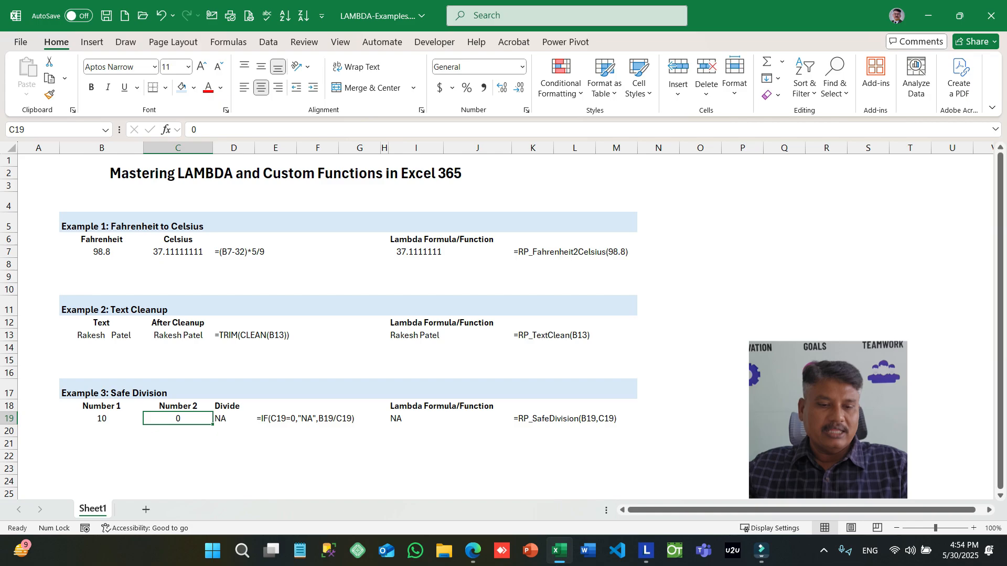
pyautogui.click(233, 419)
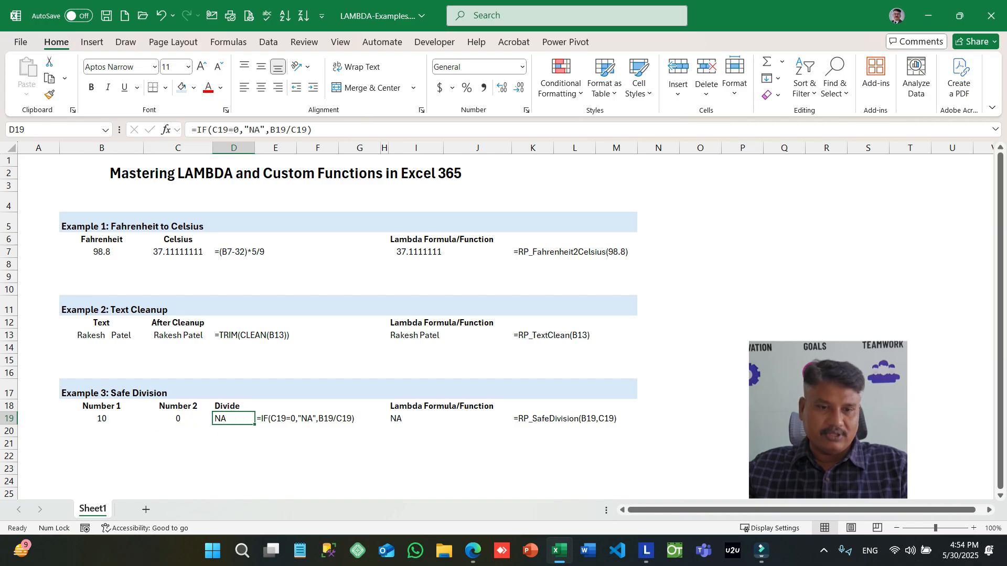
pyautogui.doubleClick(227, 419)
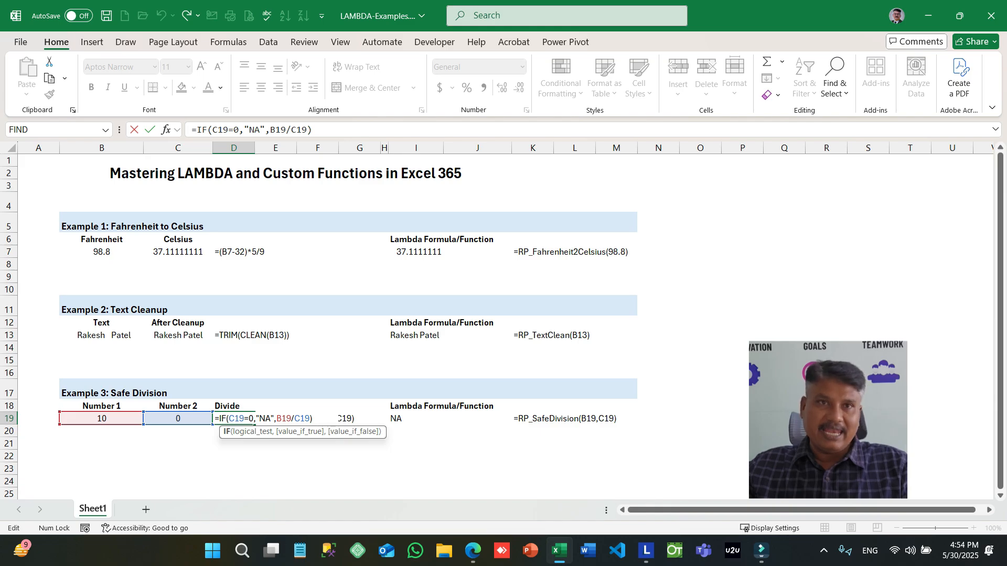
pyautogui.press('Escape')
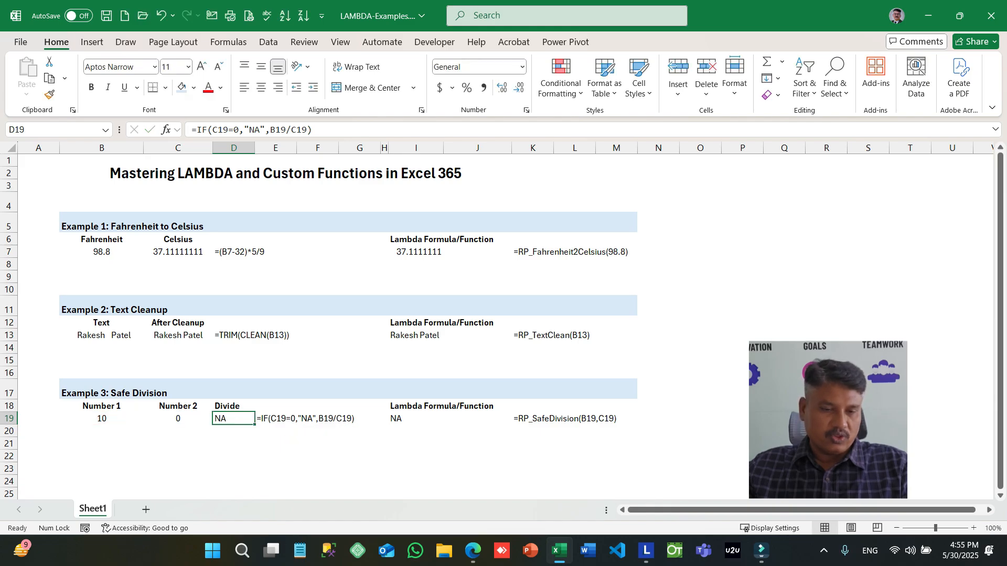
# - Set Number 2 in cell C19 of the Safe Division example to 2
pyautogui.press('Left')
pyautogui.write('2')
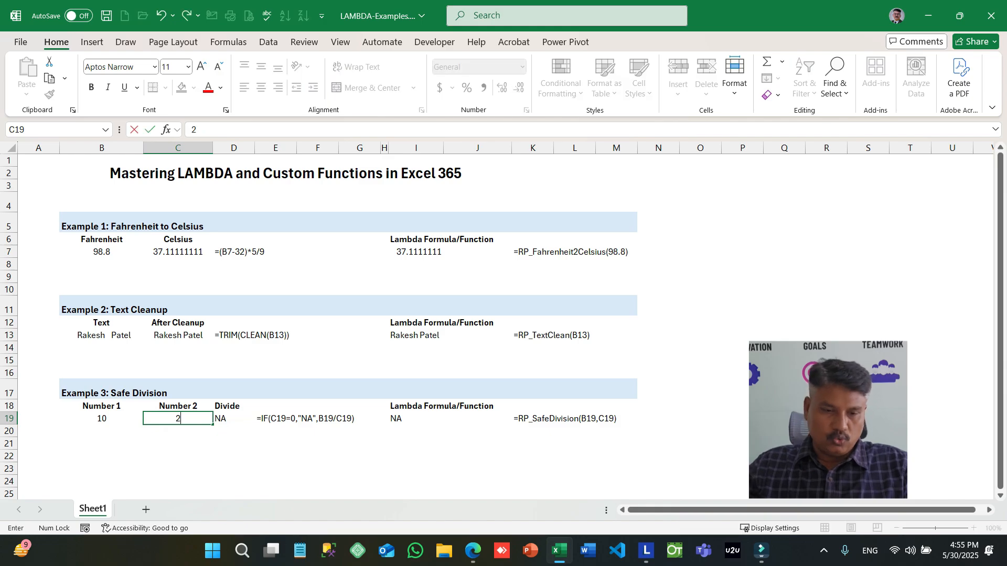
pyautogui.press('Return')
pyautogui.press('Up')
pyautogui.press('Right')
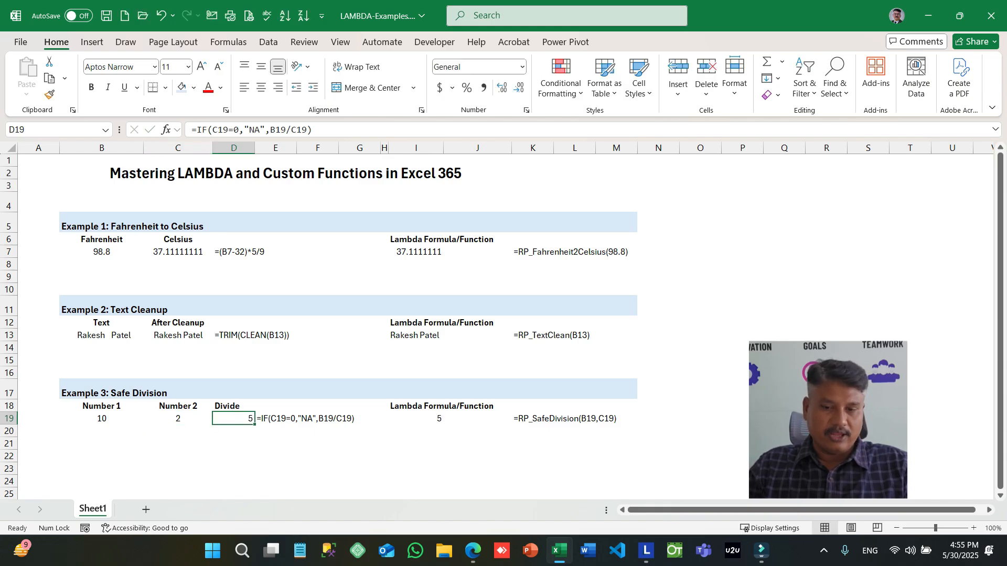
# - Inspect the custom safe division function and its arguments in cell I19
pyautogui.press('Right')
pyautogui.press('Right')
pyautogui.press('Right')
pyautogui.press('Right')
pyautogui.press('Right')
pyautogui.press('Right')
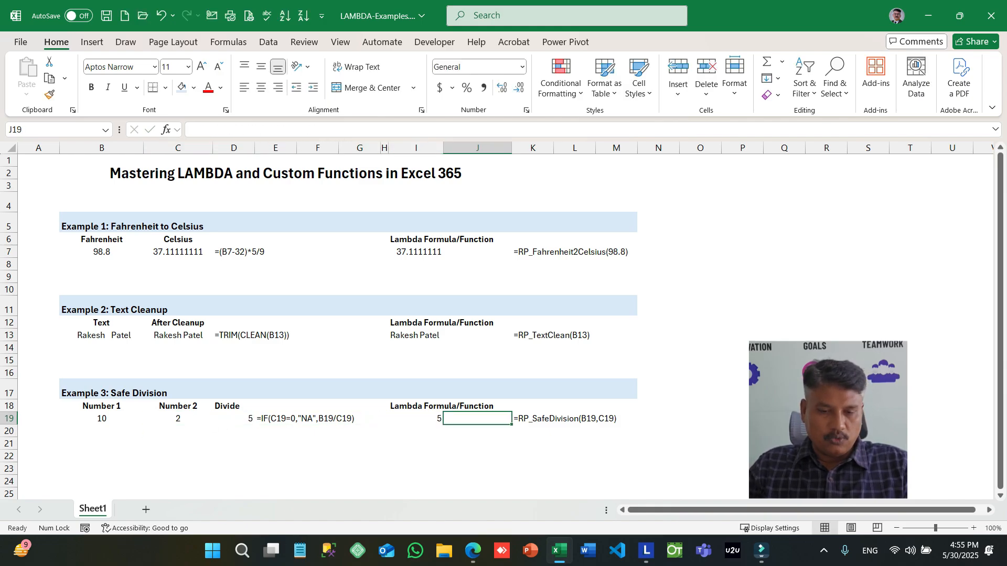
pyautogui.press('Left')
pyautogui.press('F2')
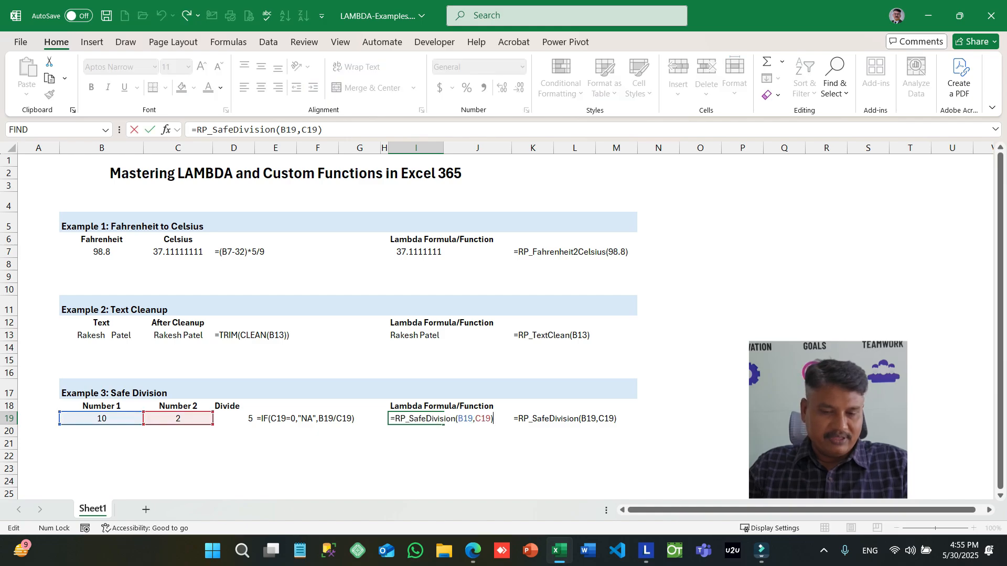
pyautogui.press('Escape')
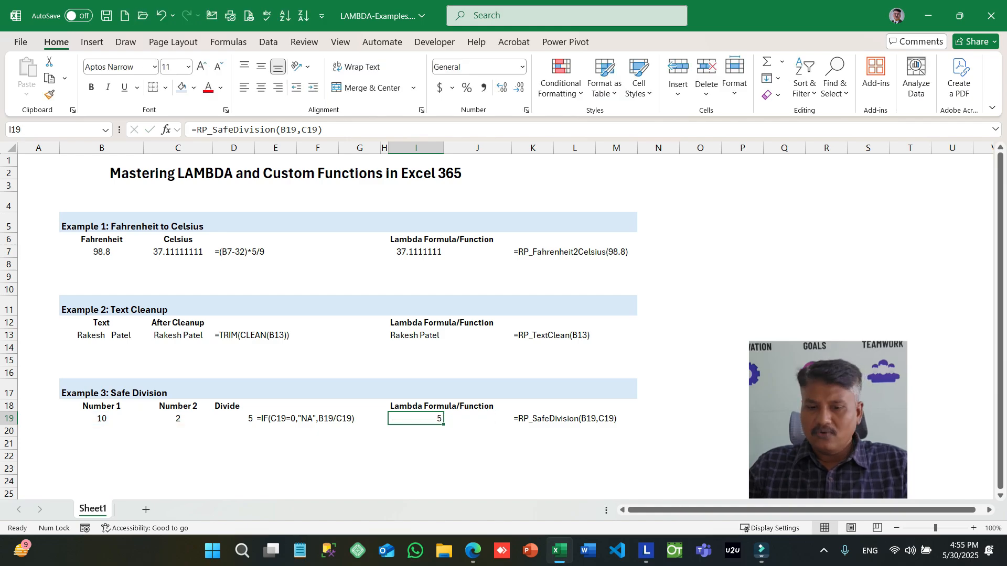
pyautogui.press('Down')
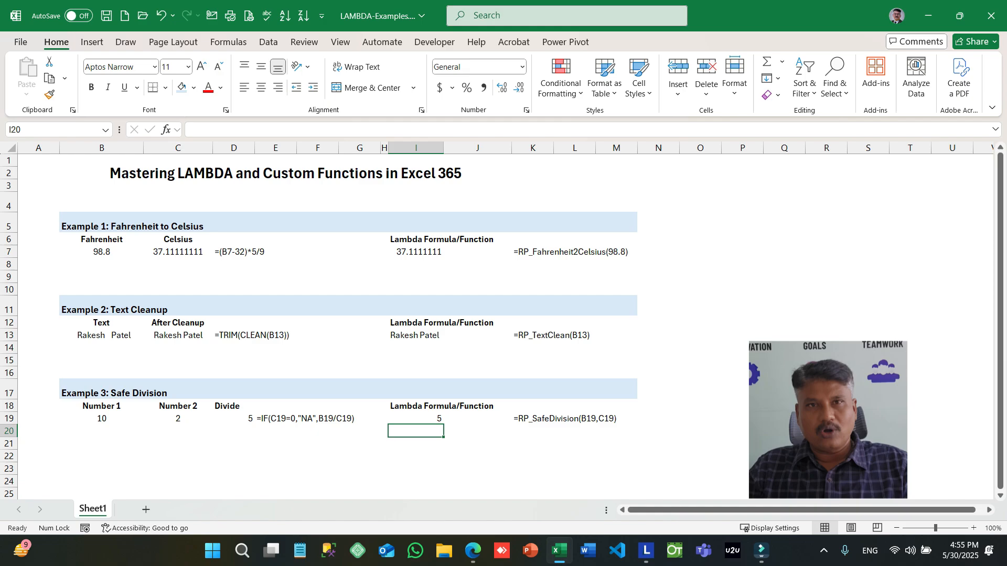
pyautogui.press('Left')
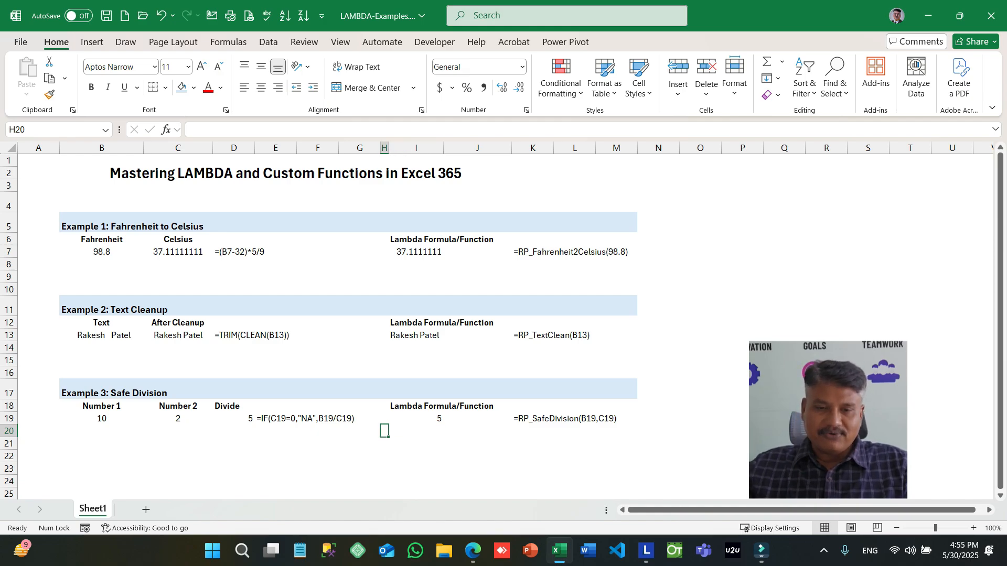
pyautogui.click(317, 469)
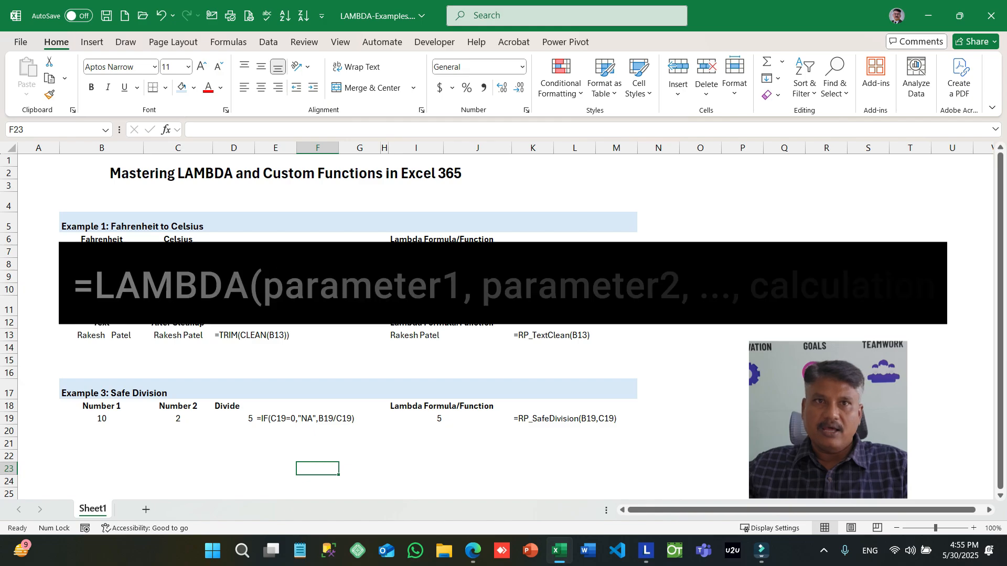
pyautogui.write('=')
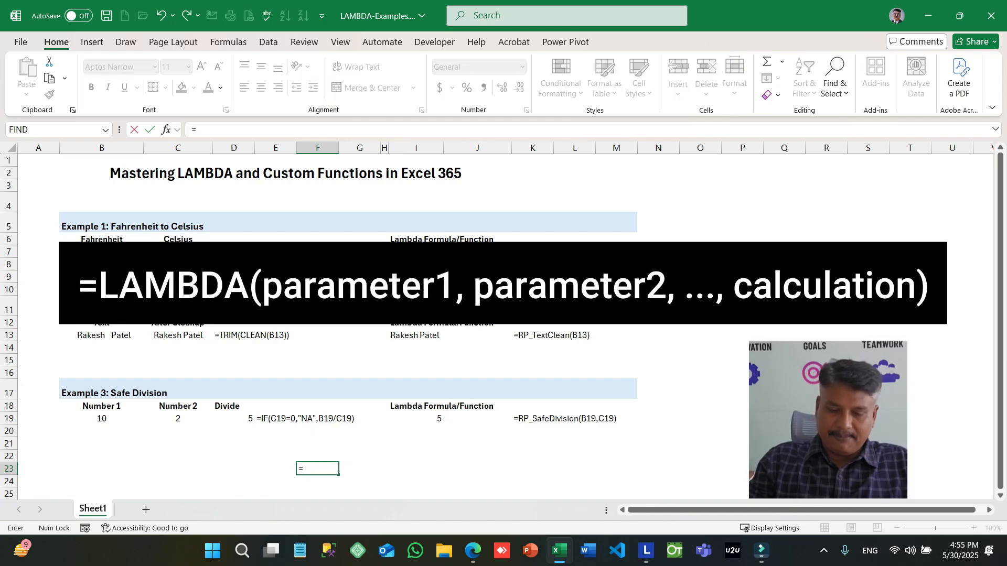
pyautogui.write('LAMBDA(')
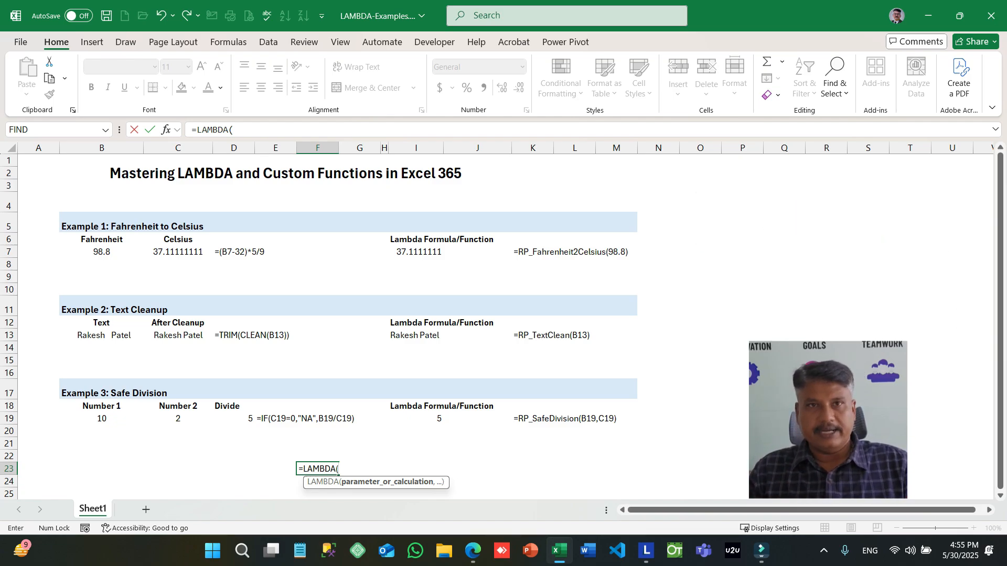
pyautogui.press('Escape')
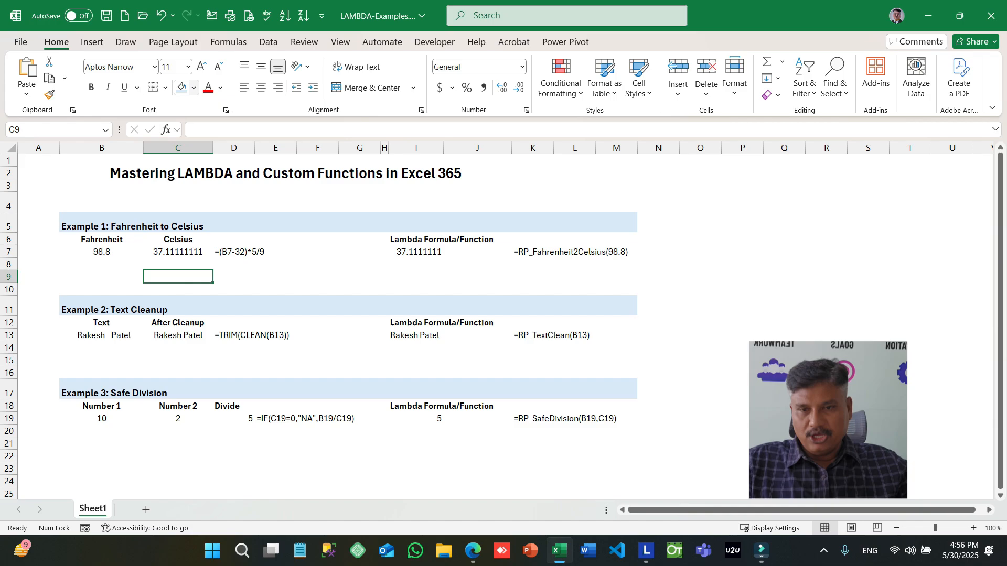
# - Open the Name Manager and start a new defined name called test1
pyautogui.click(228, 42)
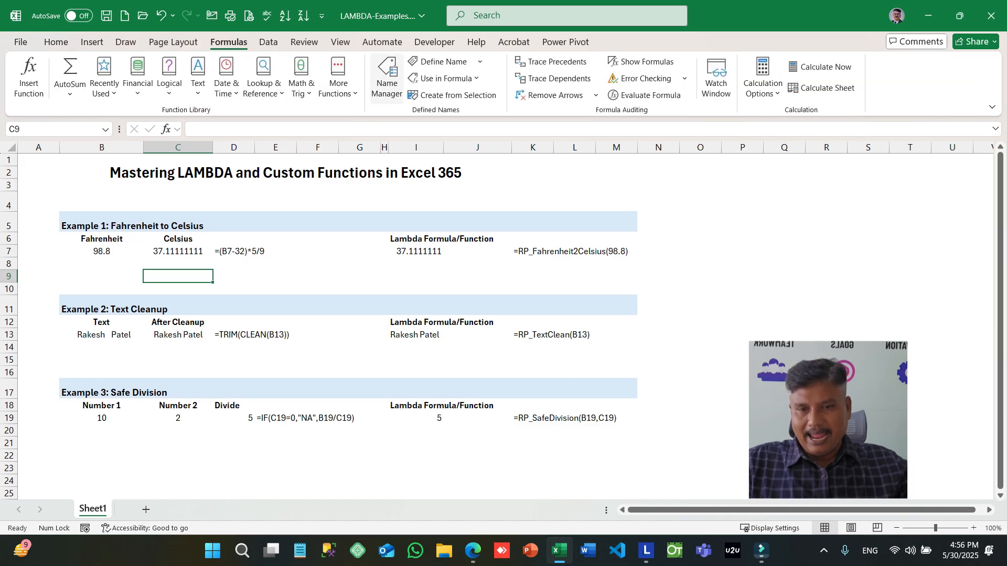
pyautogui.click(387, 77)
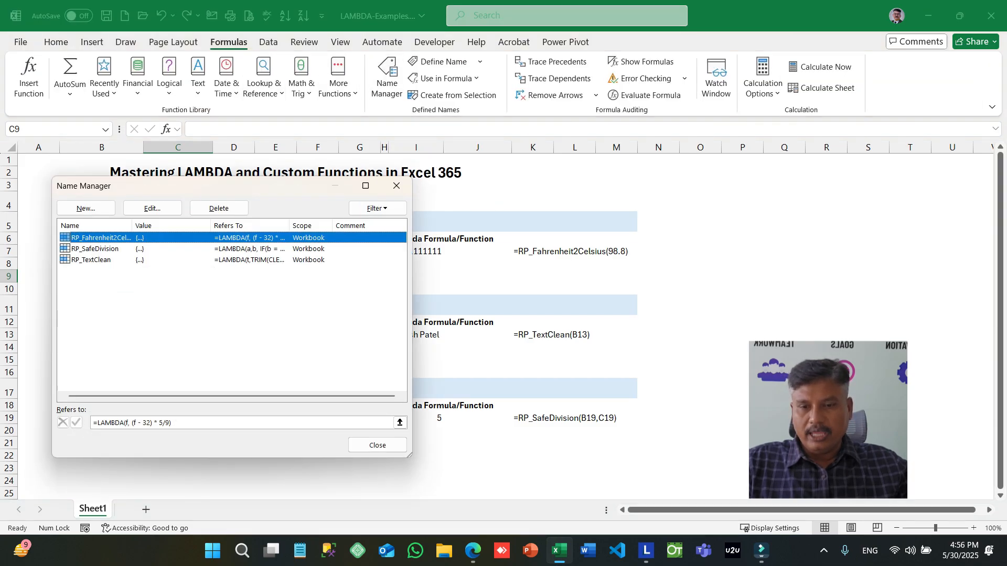
pyautogui.moveTo(262, 188); pyautogui.dragTo(666, 133)
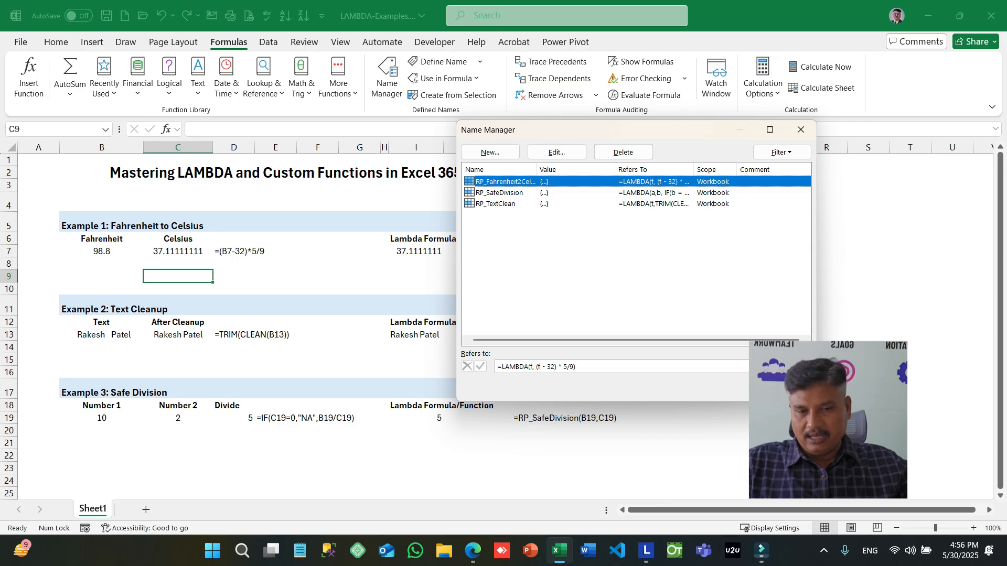
pyautogui.keyDown('ctrl'); pyautogui.click(474, 181); pyautogui.keyUp('ctrl')
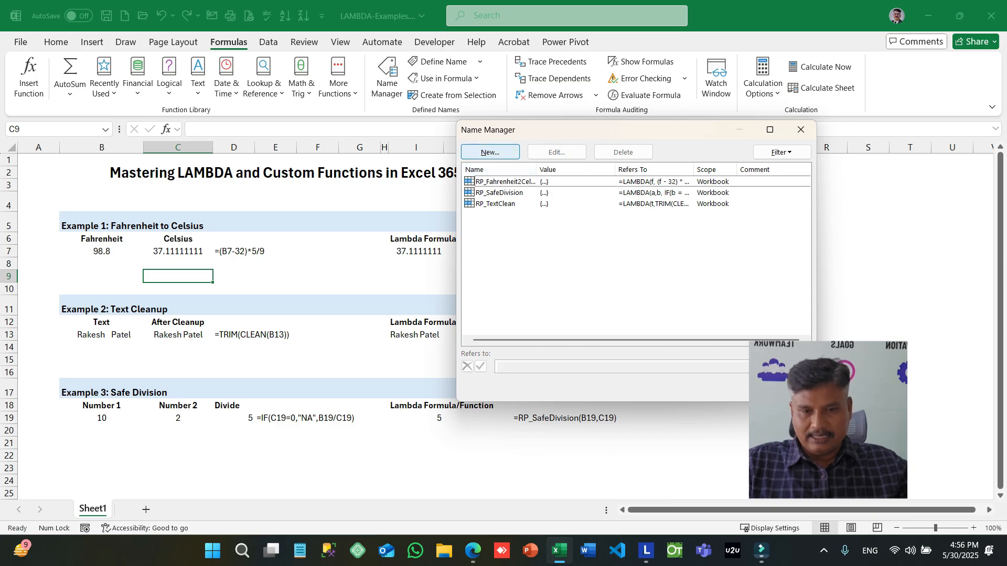
pyautogui.click(490, 153)
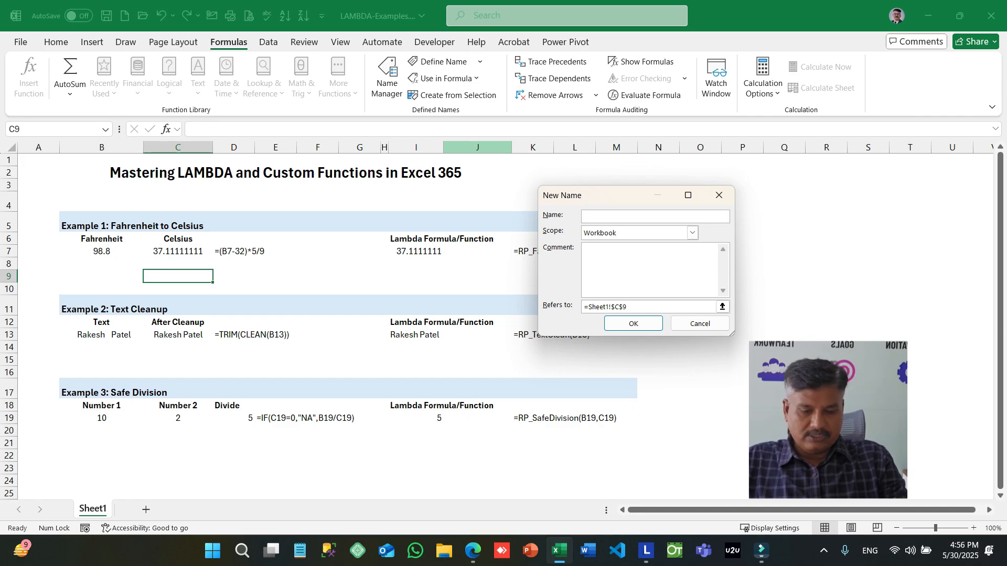
pyautogui.write('test1')
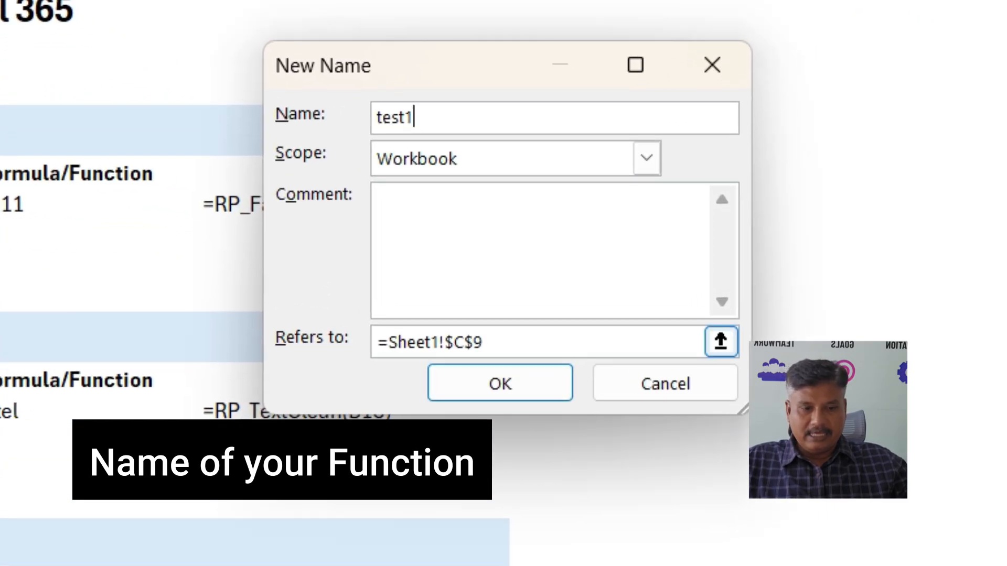
# - Define test1 as =Lambda(f,(f-32)*5/9), save the name and close the Name Manager
pyautogui.moveTo(628, 307); pyautogui.dragTo(609, 307)
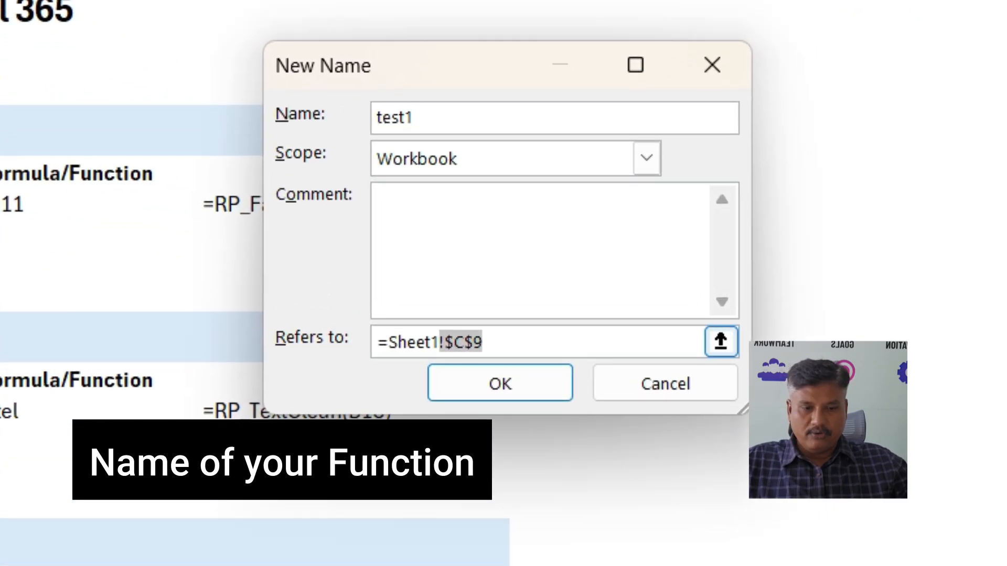
pyautogui.moveTo(440, 343); pyautogui.dragTo(377, 342)
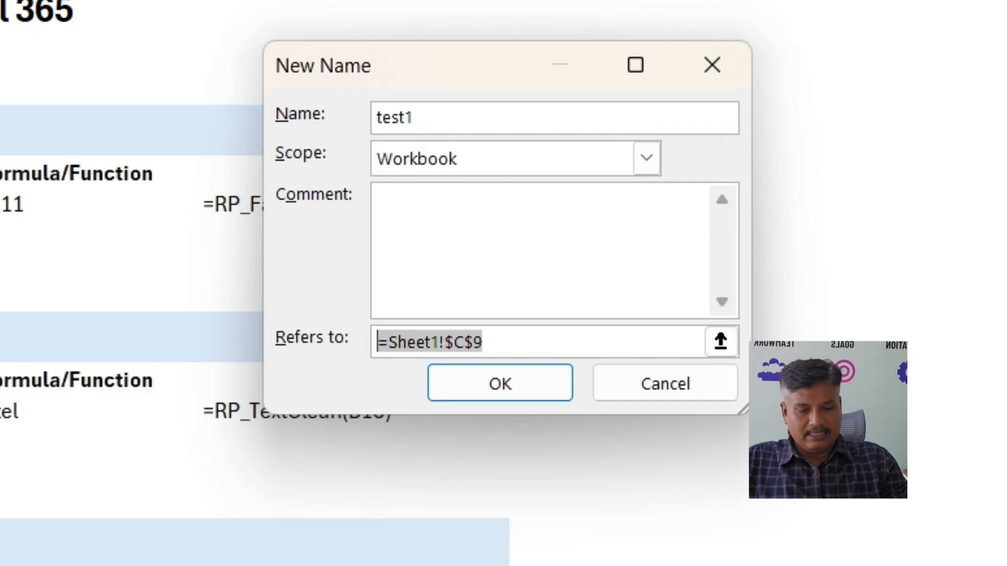
pyautogui.write('=')
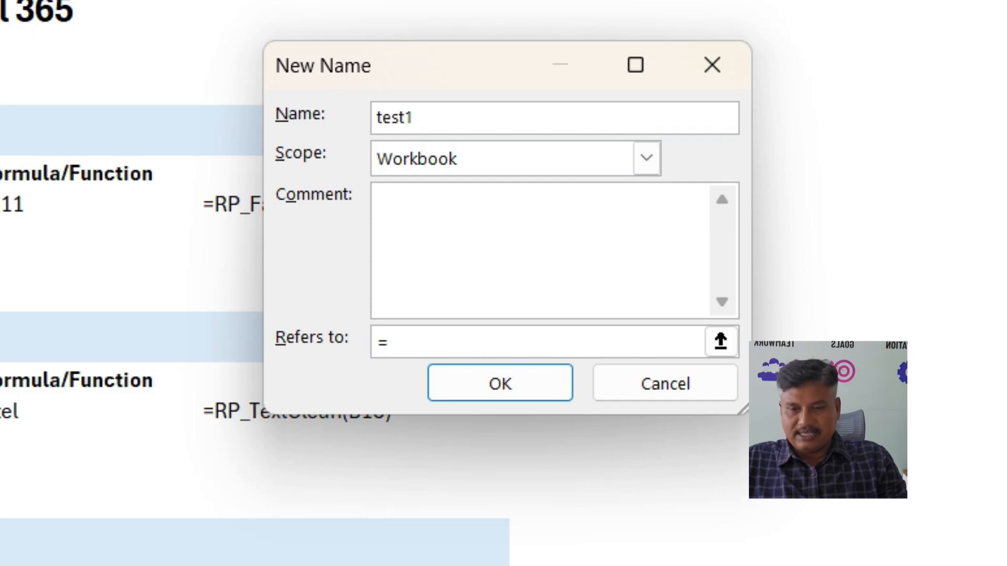
pyautogui.write('Lam')
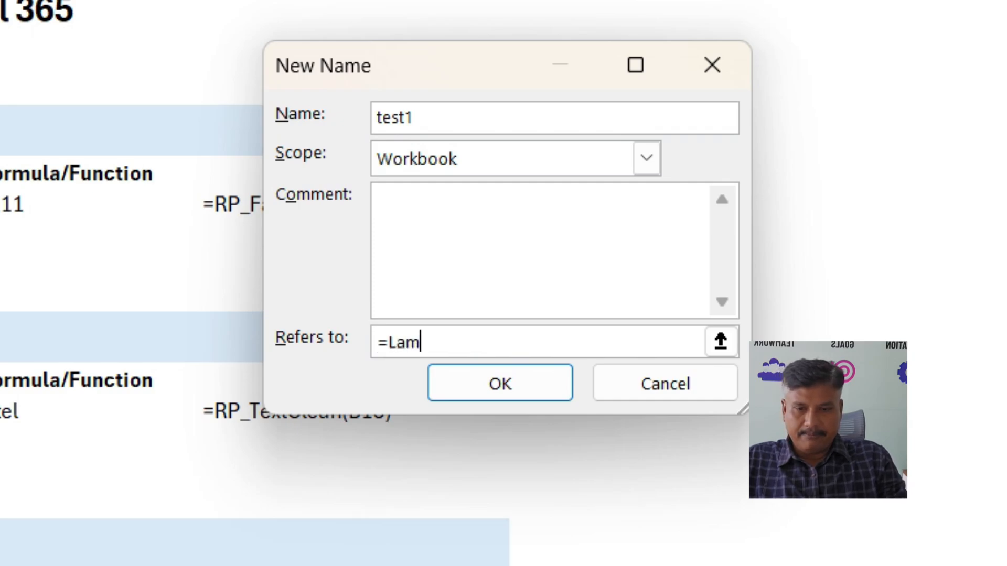
pyautogui.write('bda(')
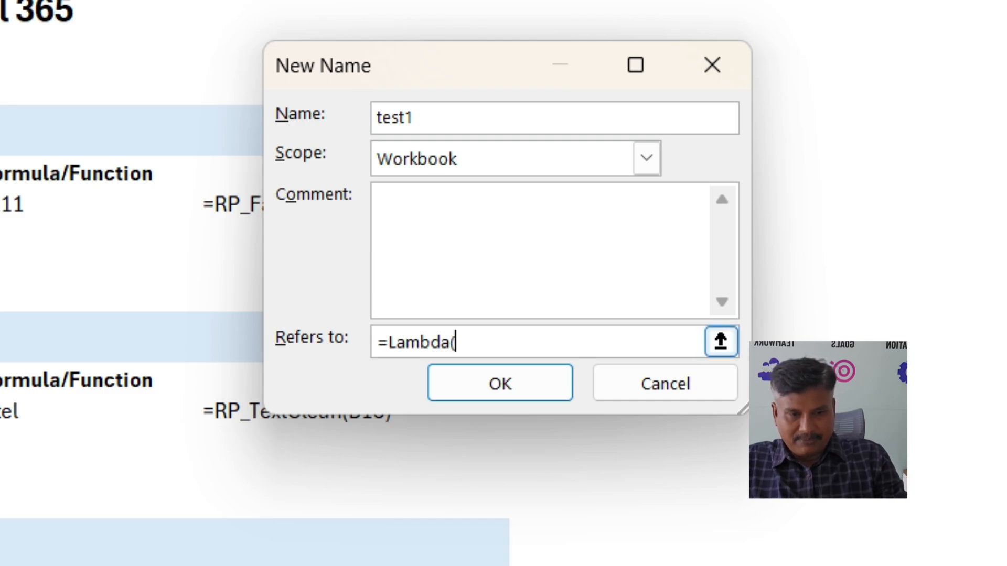
pyautogui.write('f')
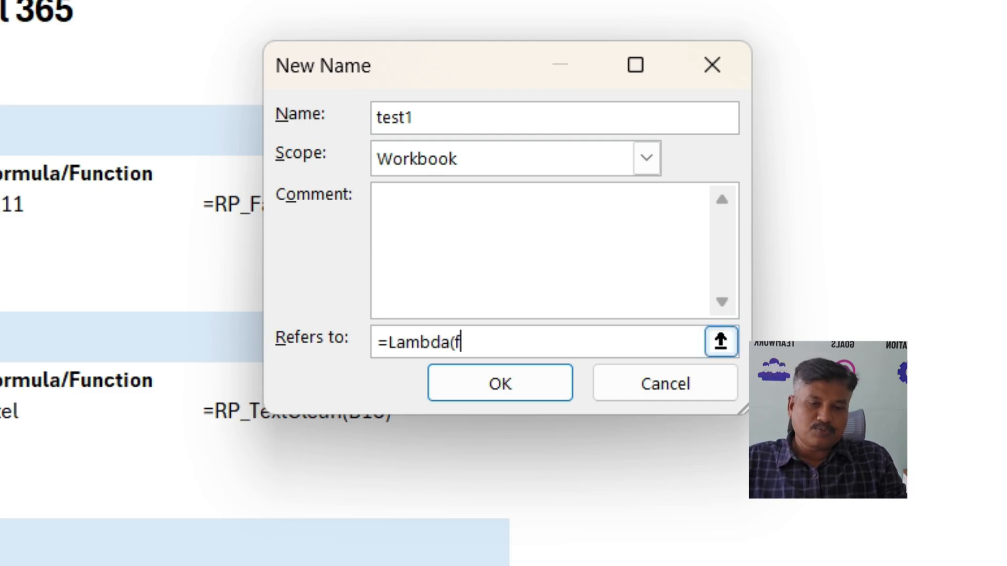
pyautogui.write(',')
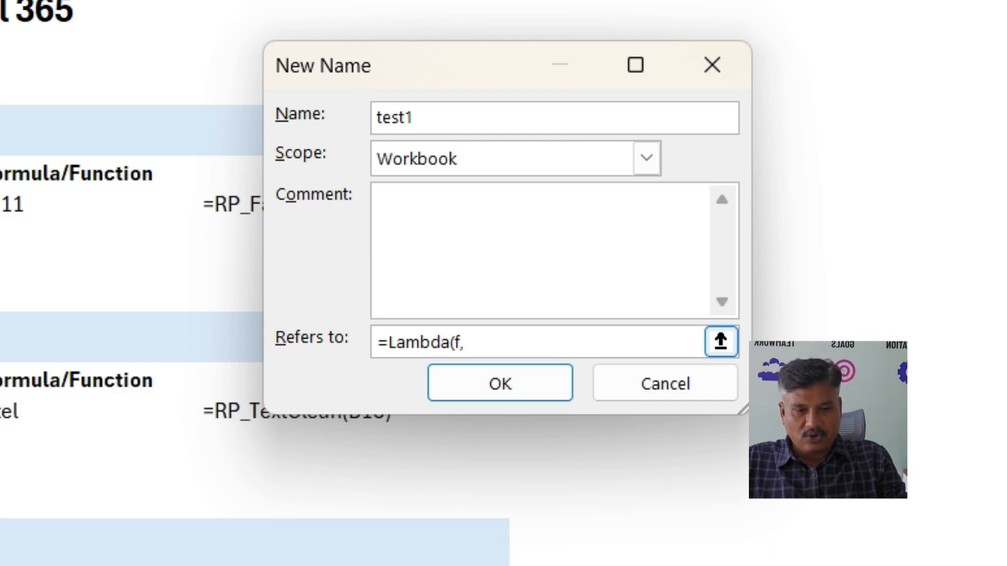
pyautogui.write('(f')
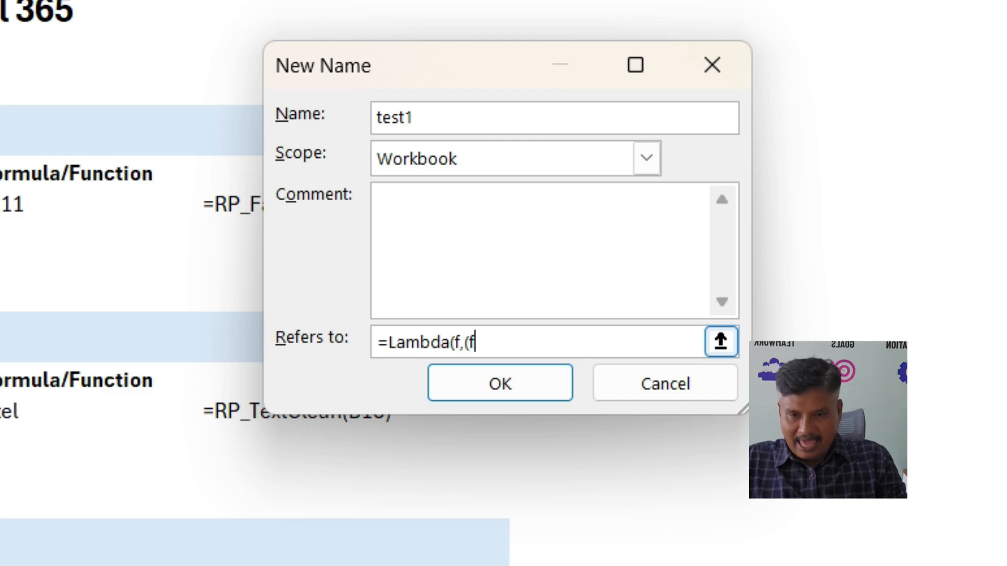
pyautogui.write('-32')
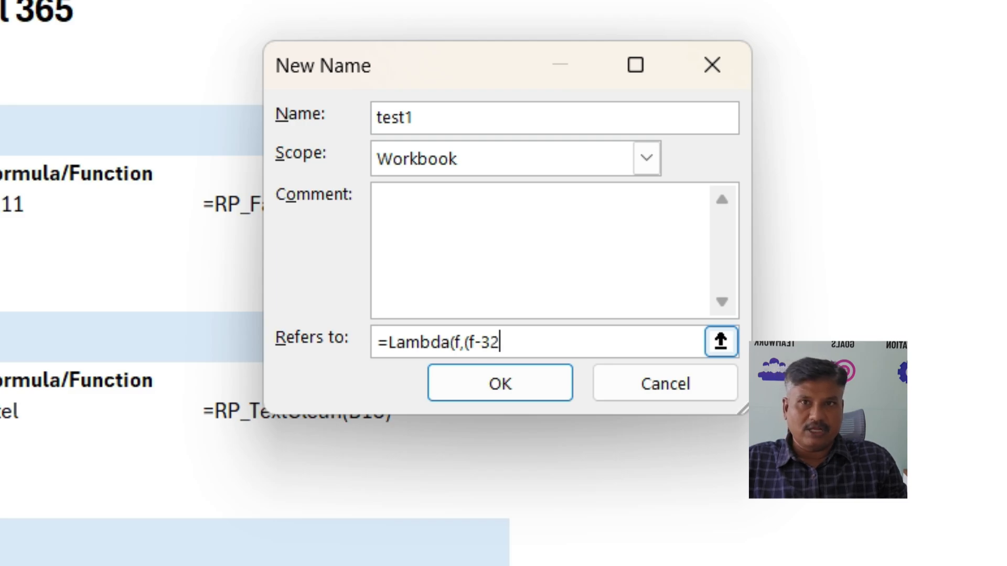
pyautogui.write(')')
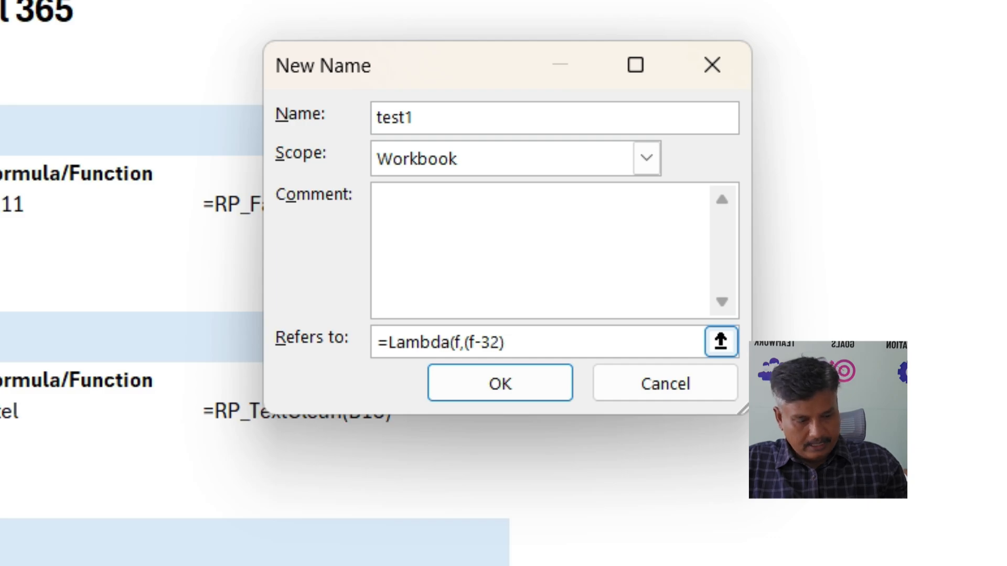
pyautogui.write('*5/9)')
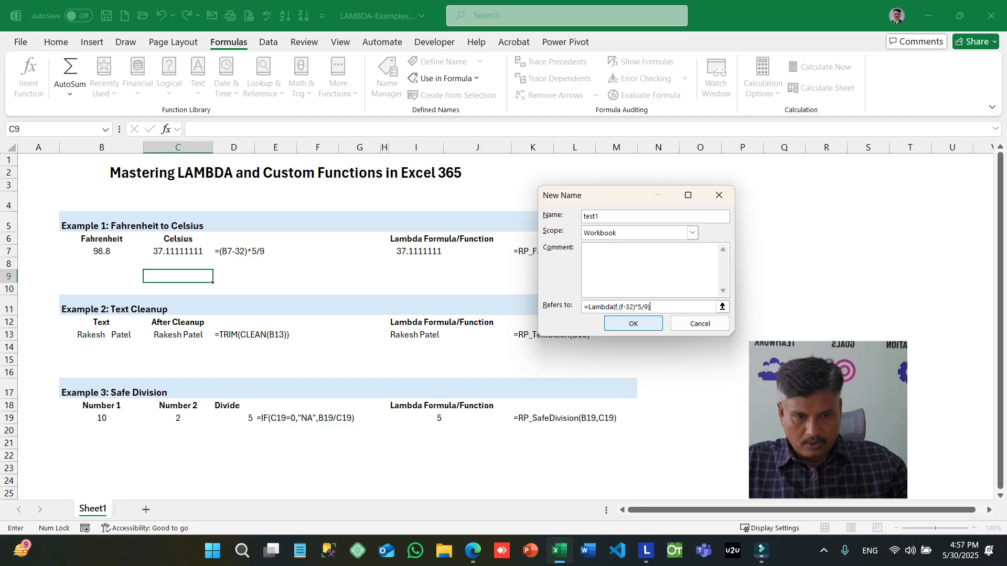
pyautogui.press('Return')
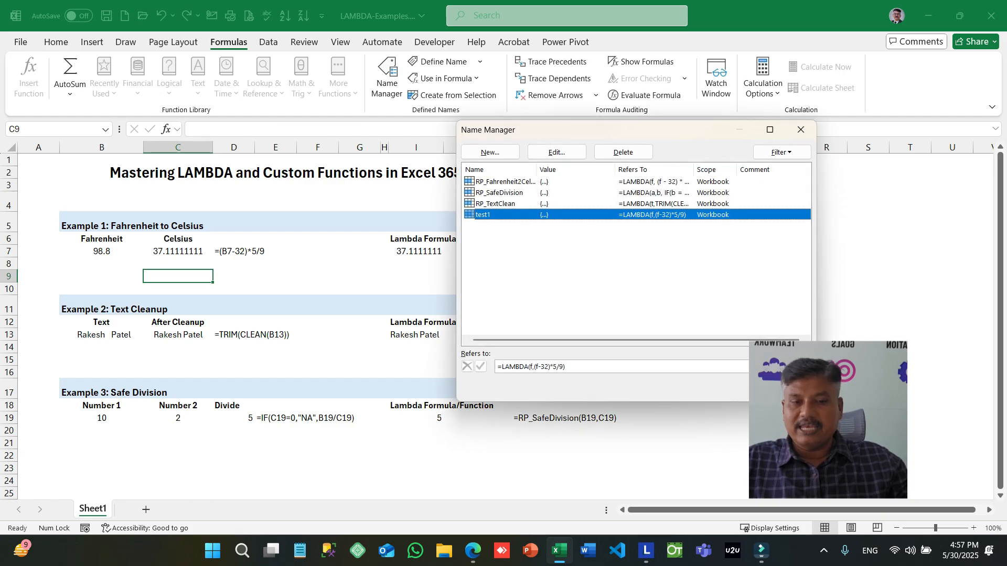
pyautogui.press('Escape')
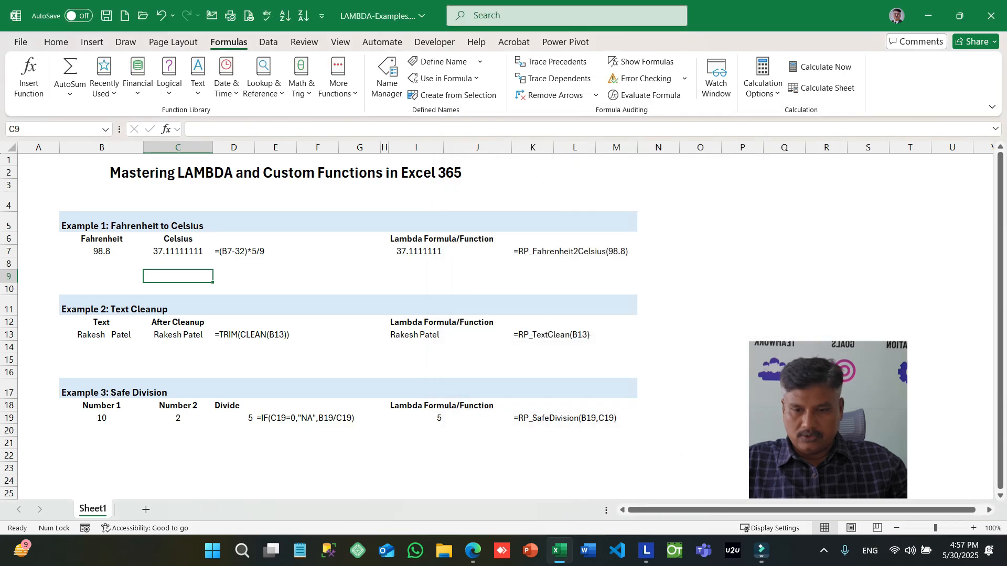
# - Enter =test1(98.8) in cell C9 to try the custom function with a fixed Fahrenheit value
pyautogui.write('=te')
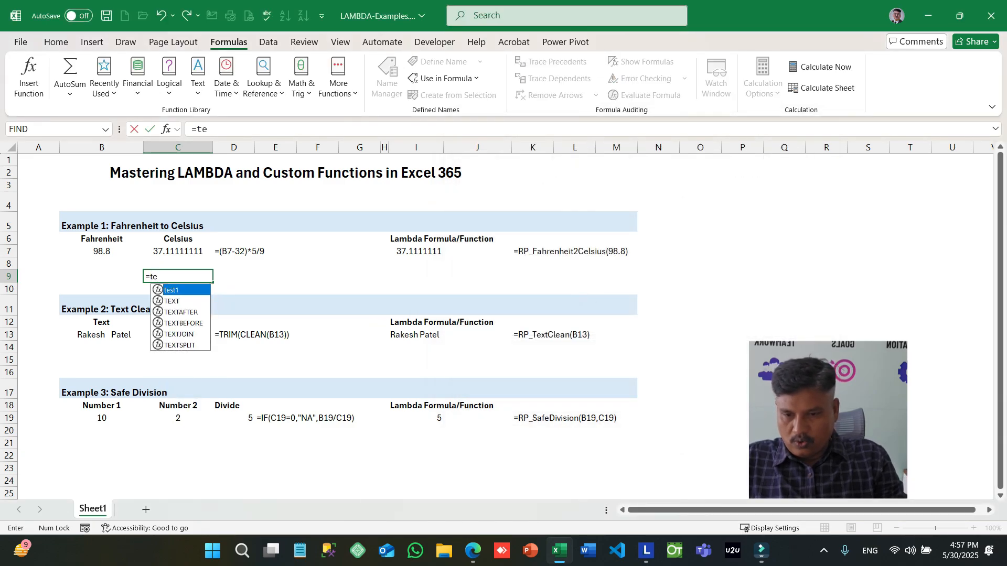
pyautogui.press('Tab')
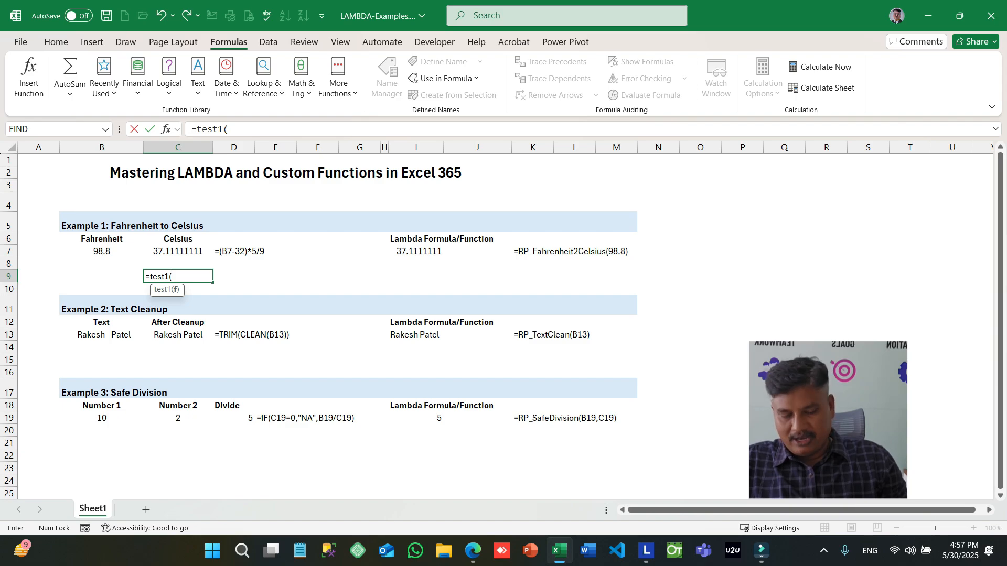
pyautogui.write('98.8')
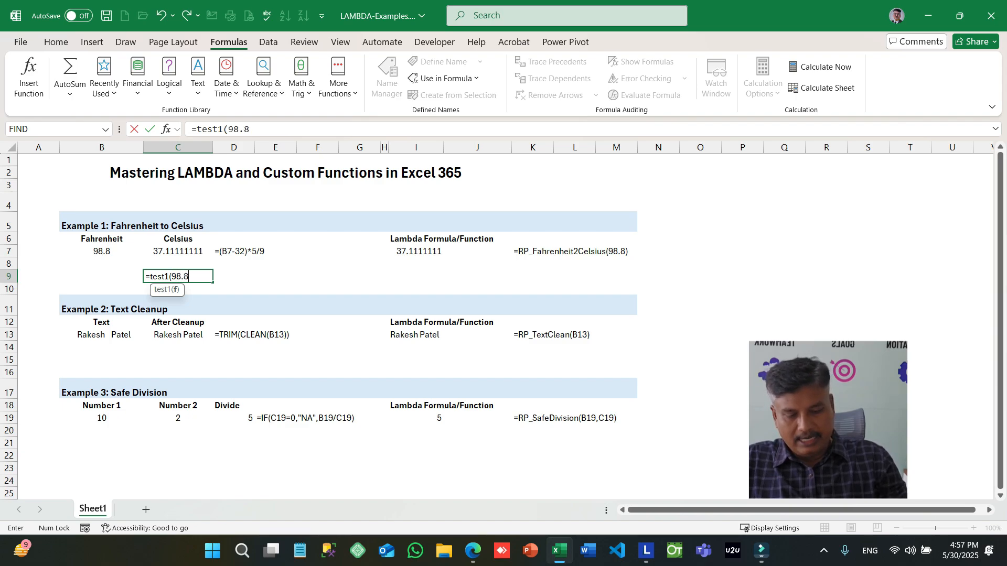
pyautogui.write(')')
pyautogui.hotkey('ctrl', 'Return')
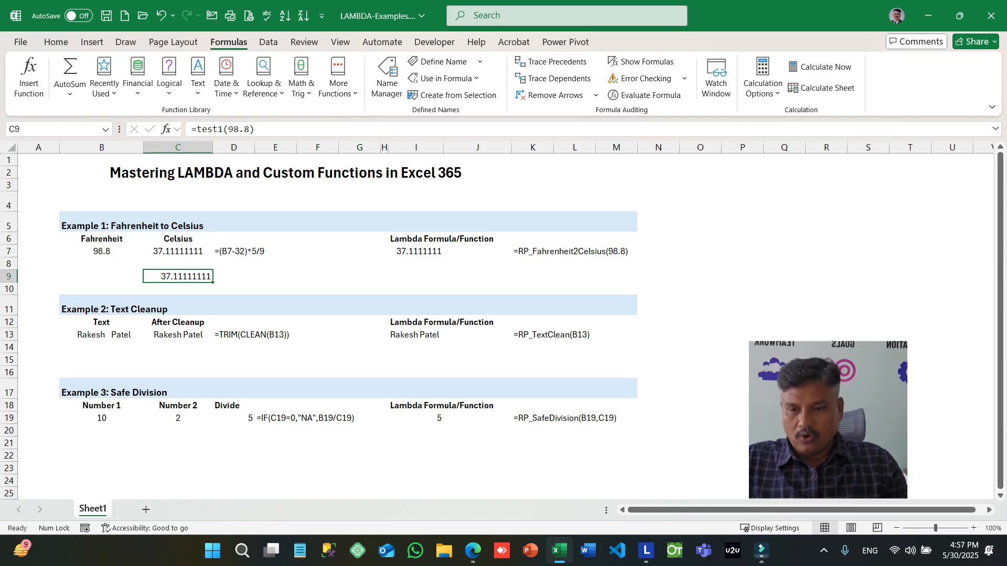
# - Replace the fixed argument in C9 with a cell reference so the formula is =test1(B9)
pyautogui.press('F2')
pyautogui.press('Left')
pyautogui.press('BackSpace')
pyautogui.press('BackSpace')
pyautogui.press('BackSpace')
pyautogui.press('BackSpace')
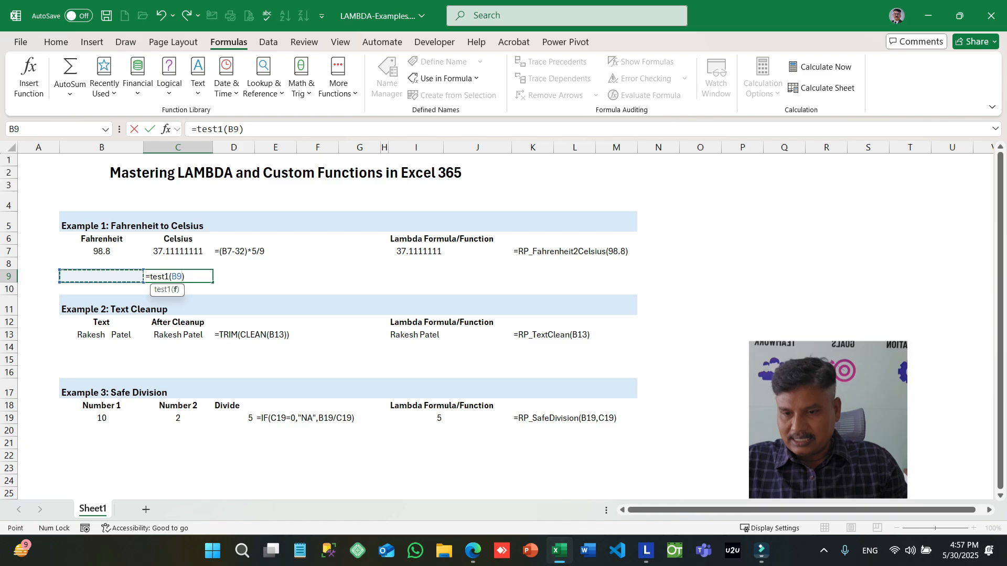
pyautogui.press('Return')
pyautogui.press('Up')
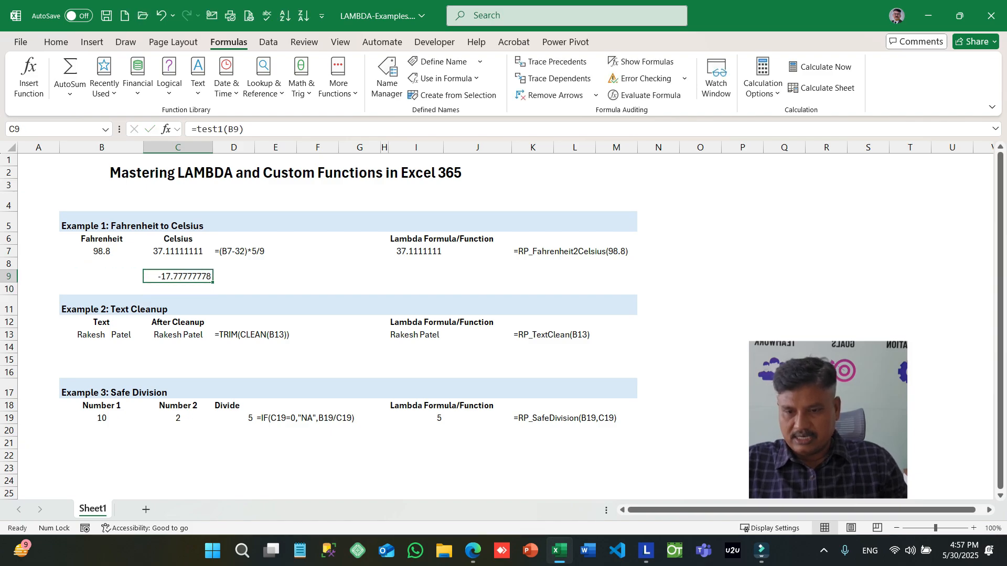
# - Enter 98.8 in cell B9 as the Fahrenheit input for the test1 formula
pyautogui.press('Left')
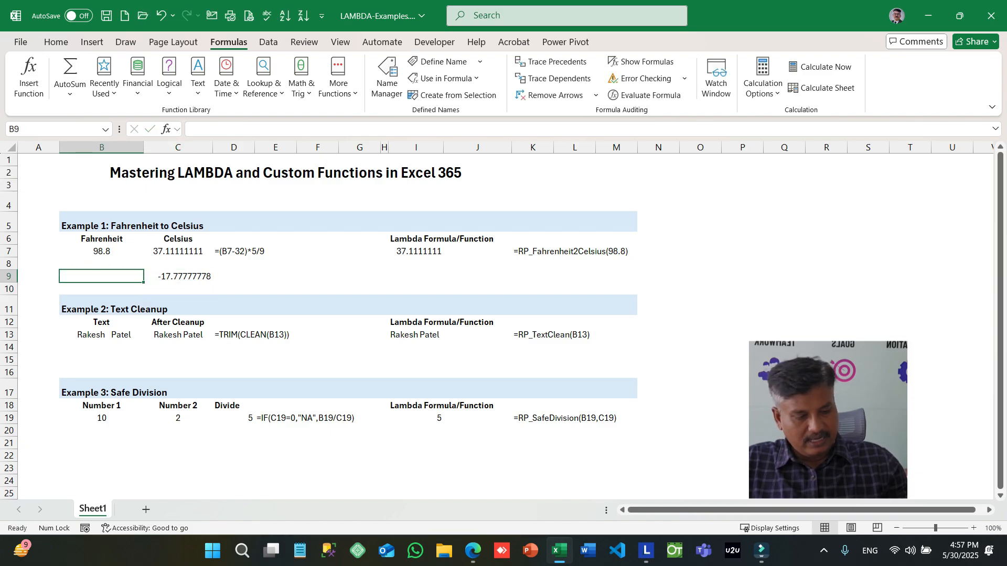
pyautogui.write('98.8')
pyautogui.press('Return')
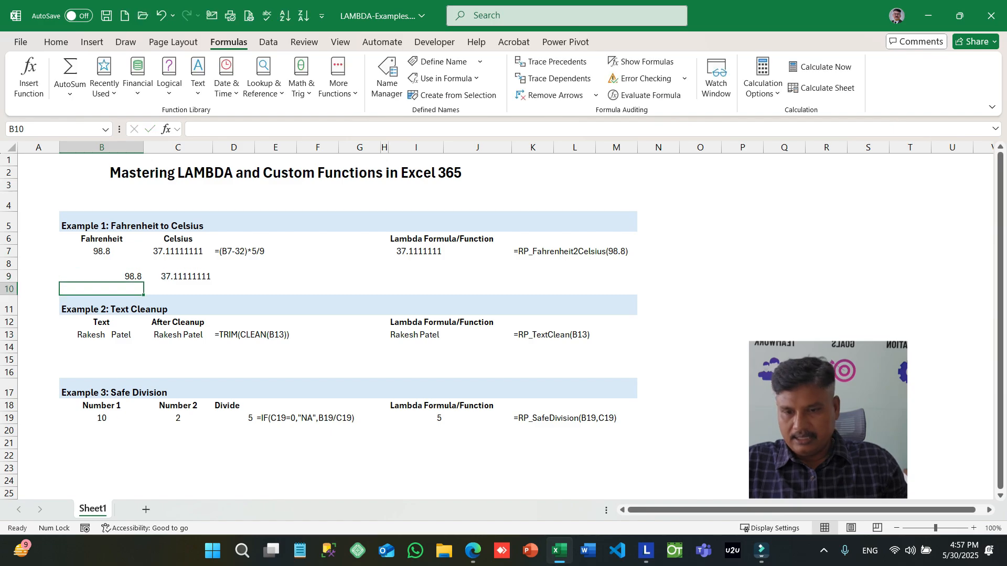
# - Change the Fahrenheit test value in cell B9 to 99
pyautogui.press('Up')
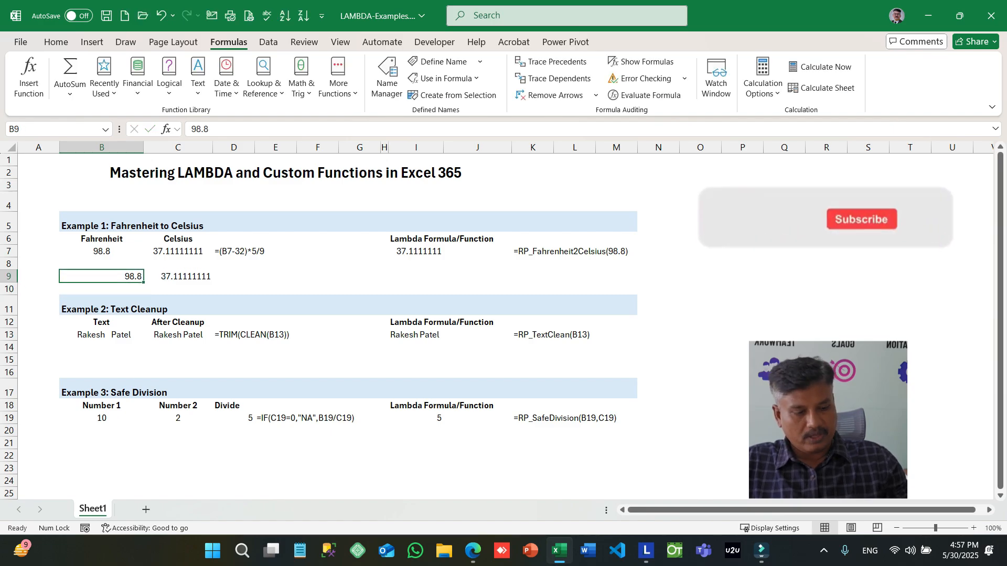
pyautogui.write('99')
pyautogui.press('Return')
pyautogui.press('Up')
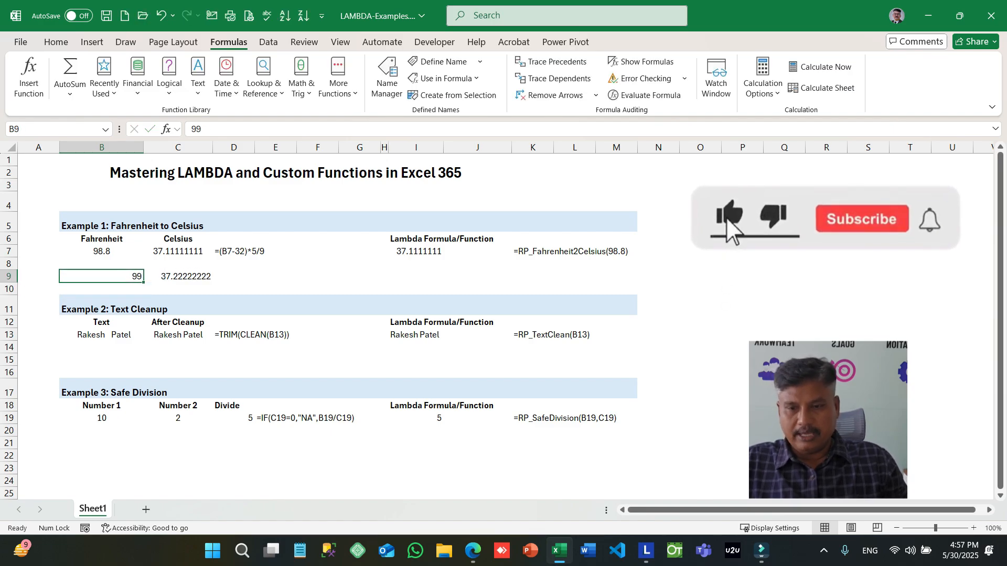
# - Clear the test value and the test1 formula from cells B9:C9
pyautogui.press('Right')
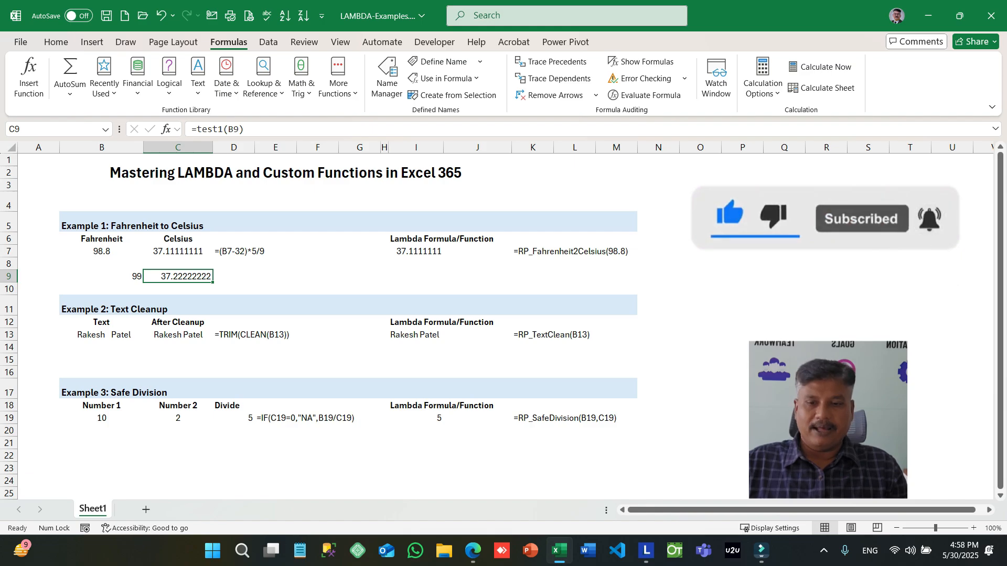
pyautogui.hotkey('shift', 'Left')
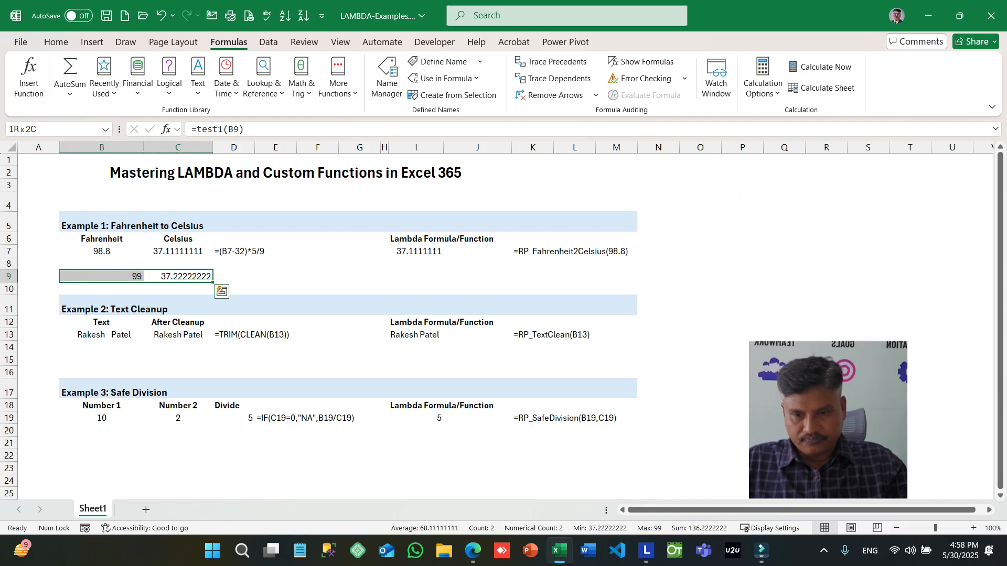
pyautogui.press('Delete')
# - Examine the Text Cleanup example's cleanup formula in cell C13 and its formula text in D13
pyautogui.press('Down')
pyautogui.press('Down')
pyautogui.press('Down')
pyautogui.press('Down')
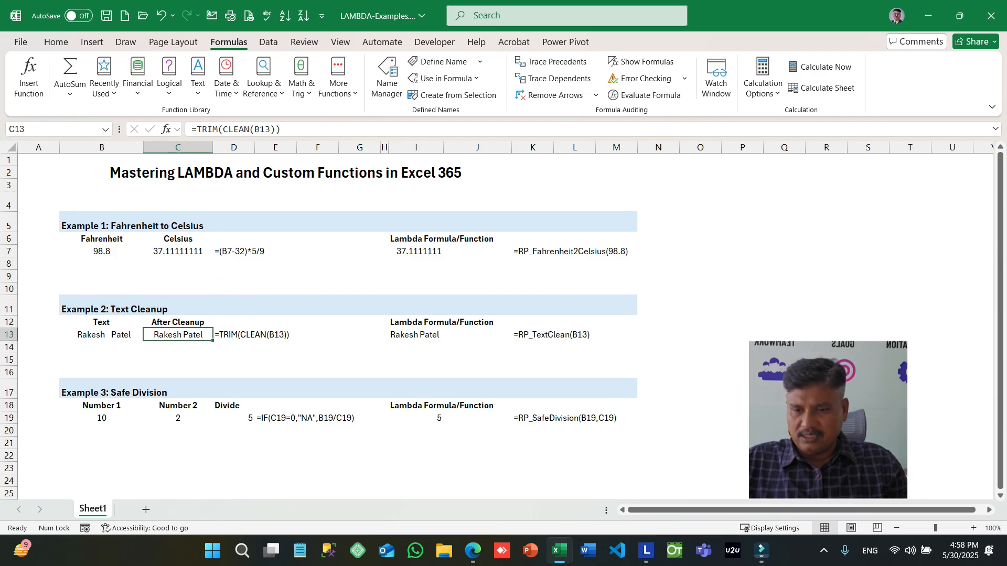
pyautogui.press('Right')
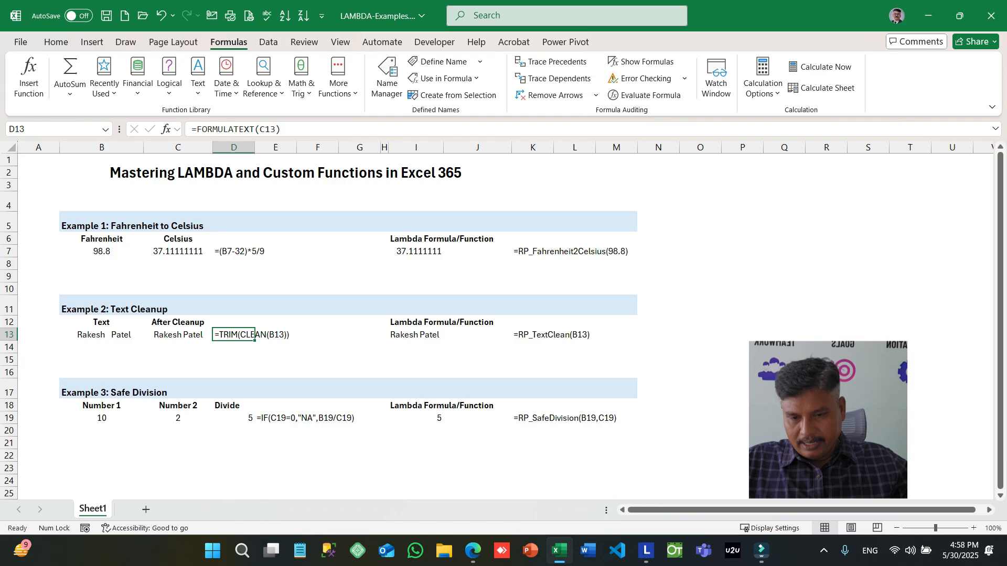
pyautogui.press('Down')
pyautogui.press('Down')
pyautogui.press('Down')
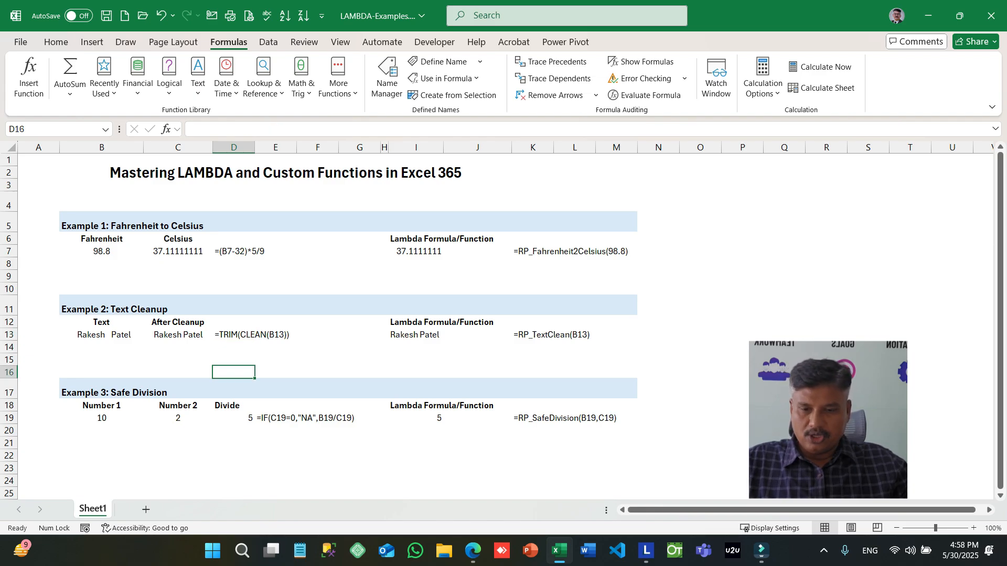
pyautogui.press('Up')
# - Open the Name Manager and start a new defined name called CleanText2
pyautogui.click(387, 76)
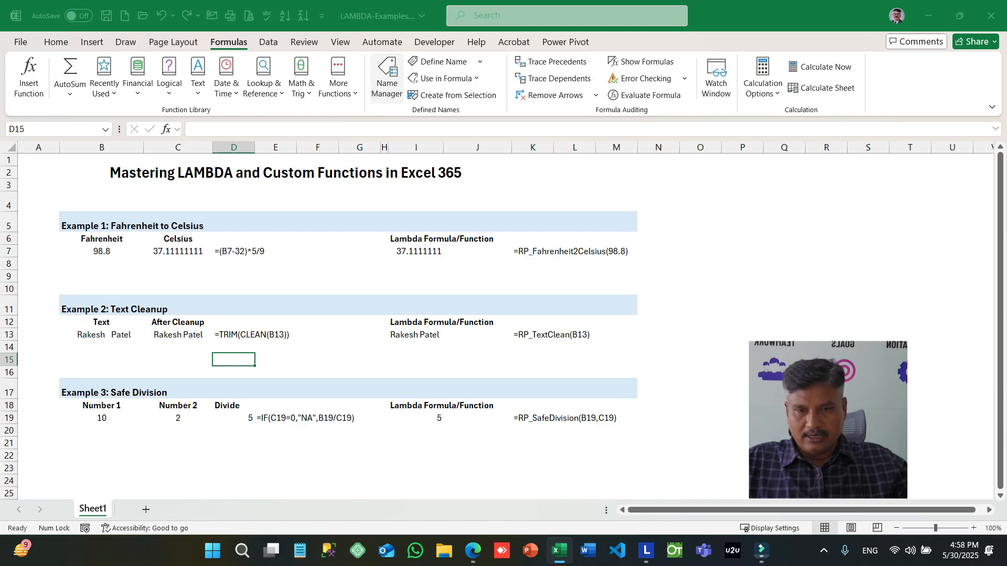
pyautogui.click(490, 152)
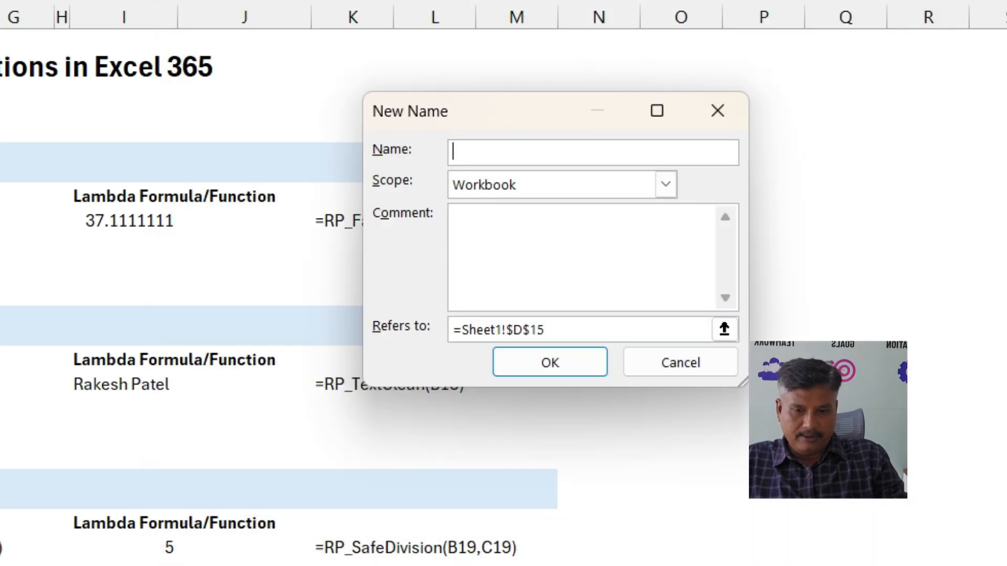
pyautogui.write('Clean')
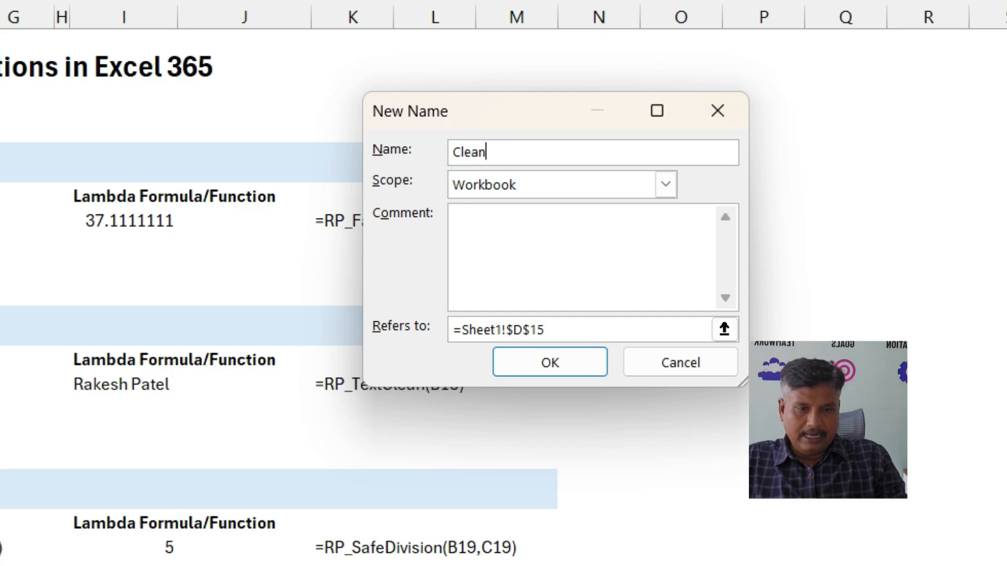
pyautogui.write('Text2')
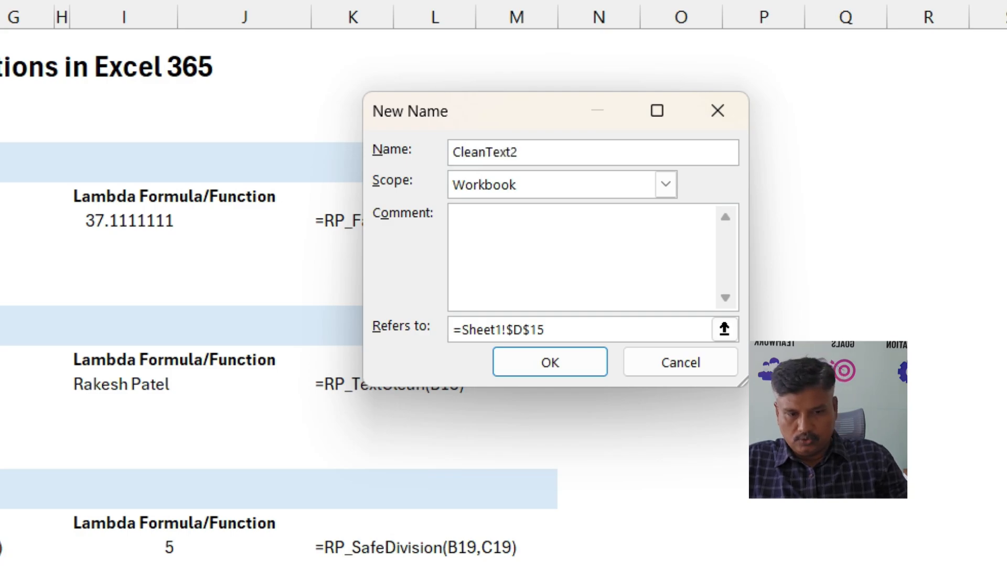
# - Make CleanText2 refer to =Lambda(x,Trim(Clean(x))), save the name and close the Name Manager
pyautogui.press('Tab')
pyautogui.press('Tab')
pyautogui.press('Tab')
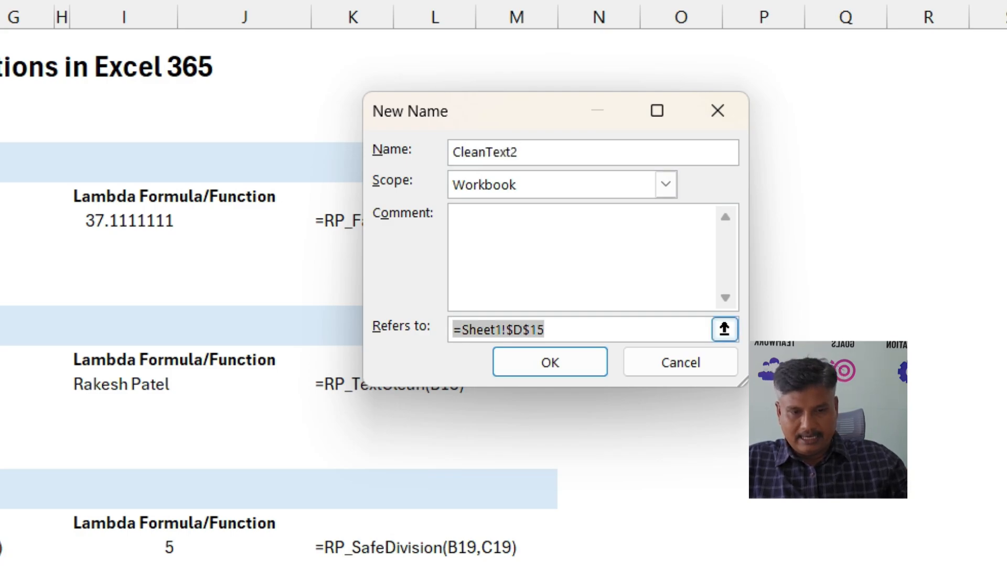
pyautogui.write('=')
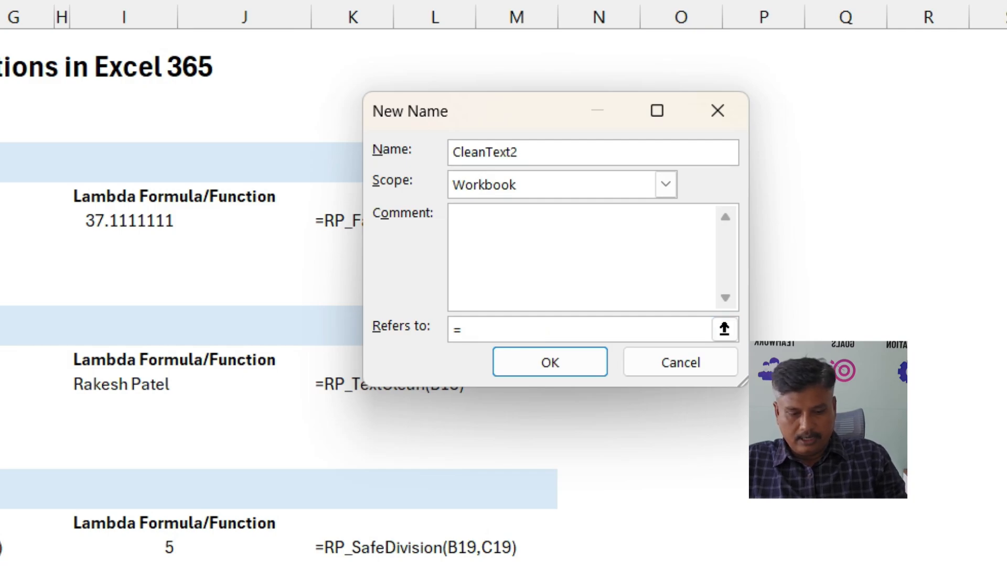
pyautogui.write('Lambda(')
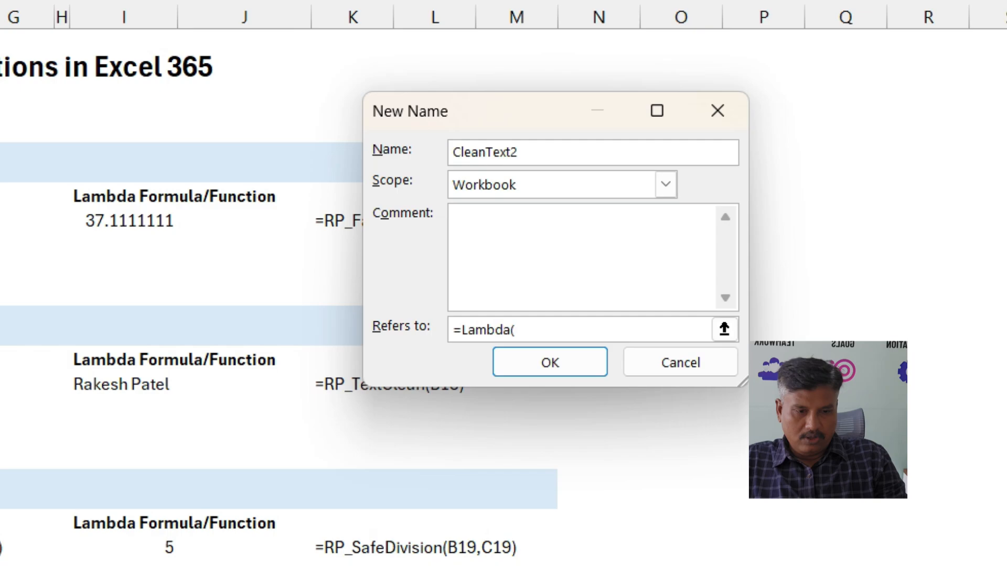
pyautogui.write('C')
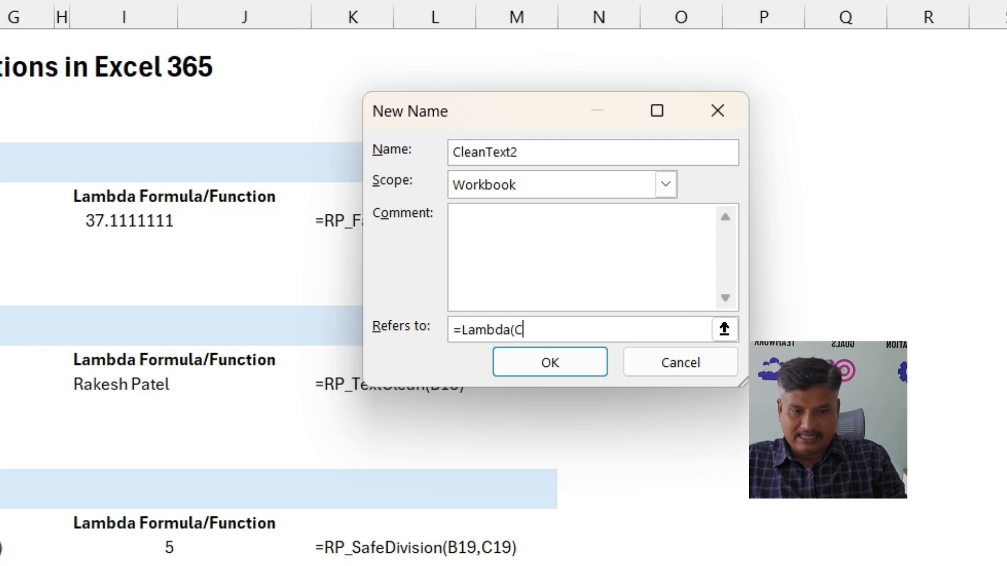
pyautogui.press('BackSpace')
pyautogui.write('x,')
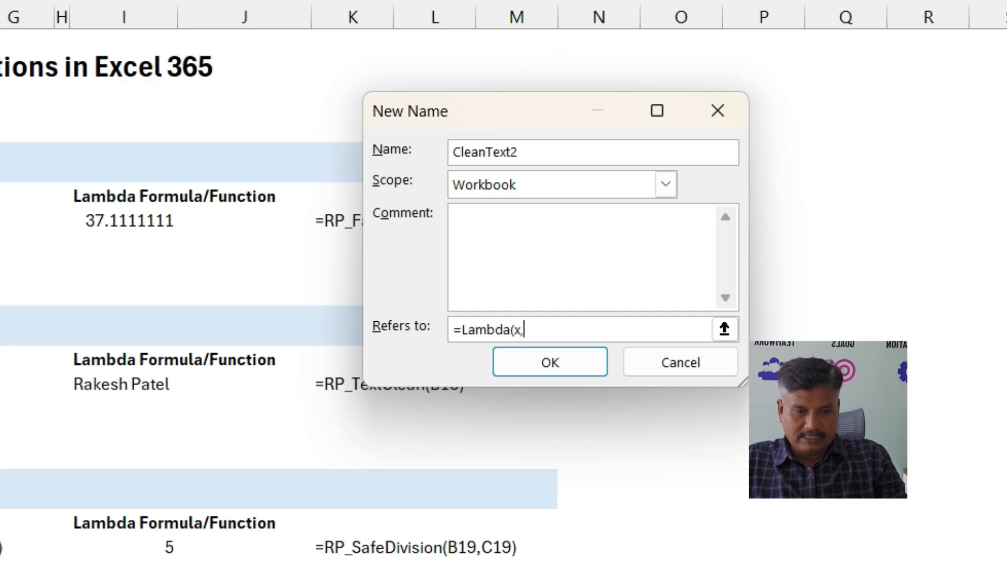
pyautogui.write('Trim(Cl')
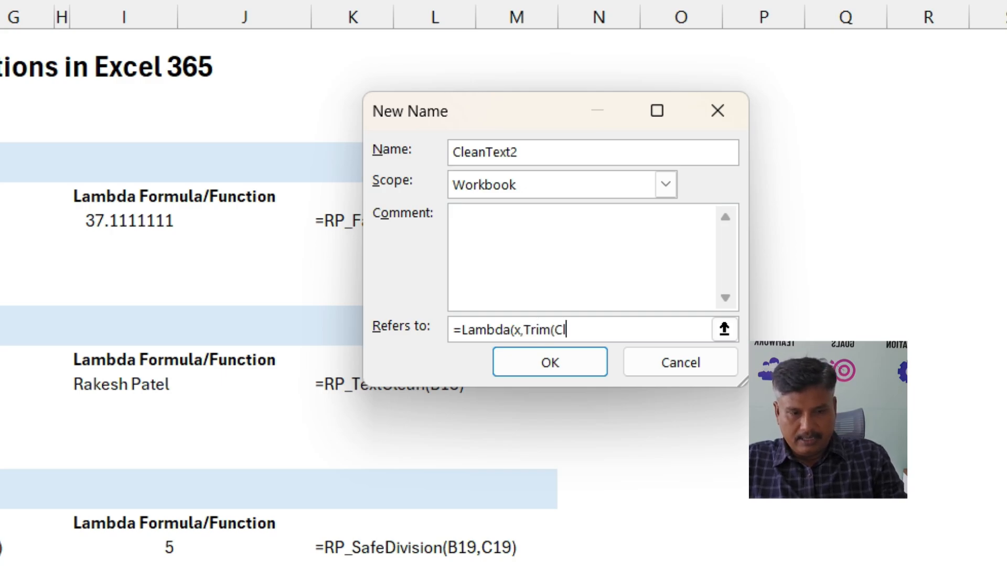
pyautogui.write('ean(x')
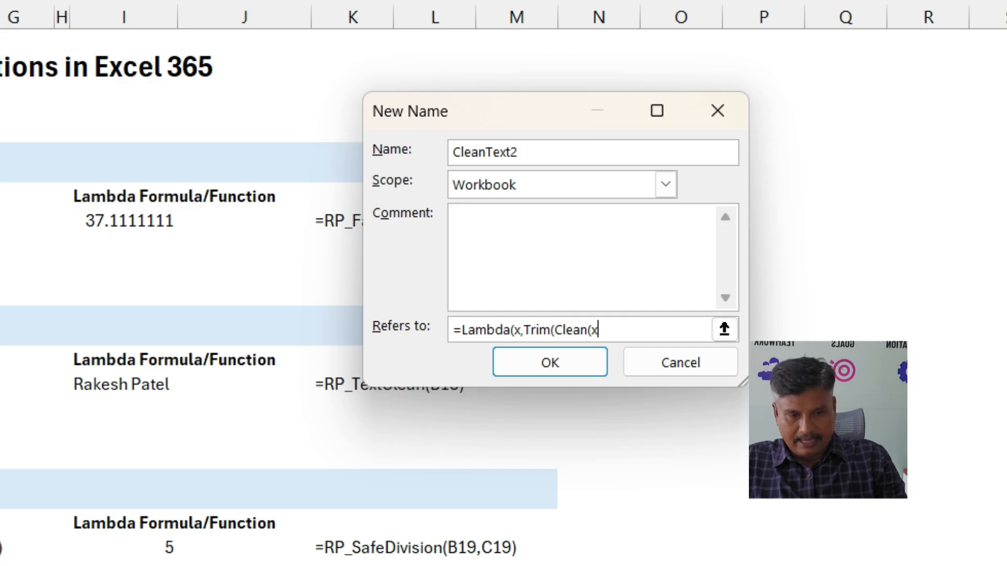
pyautogui.write('))')
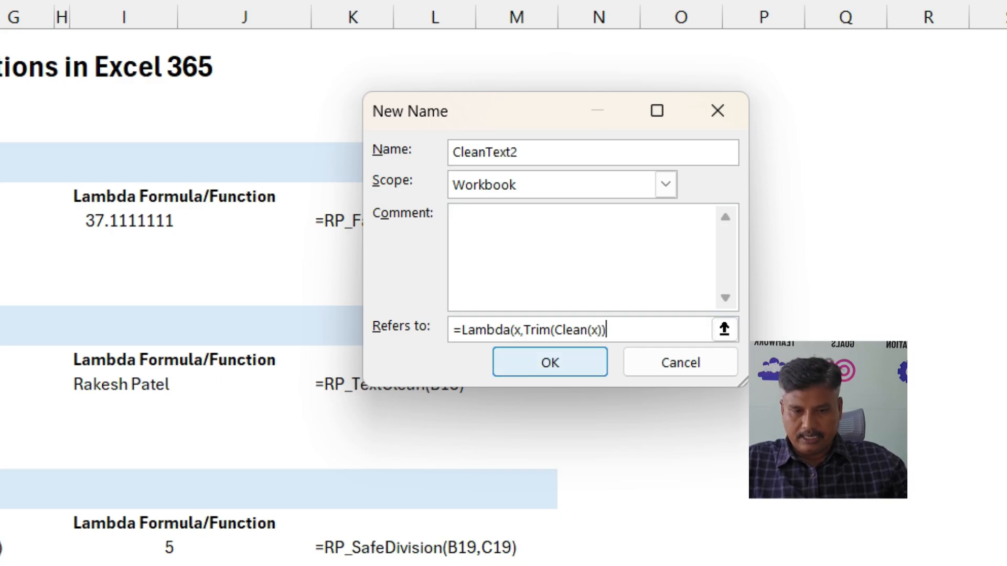
pyautogui.press('Return')
pyautogui.press('Return')
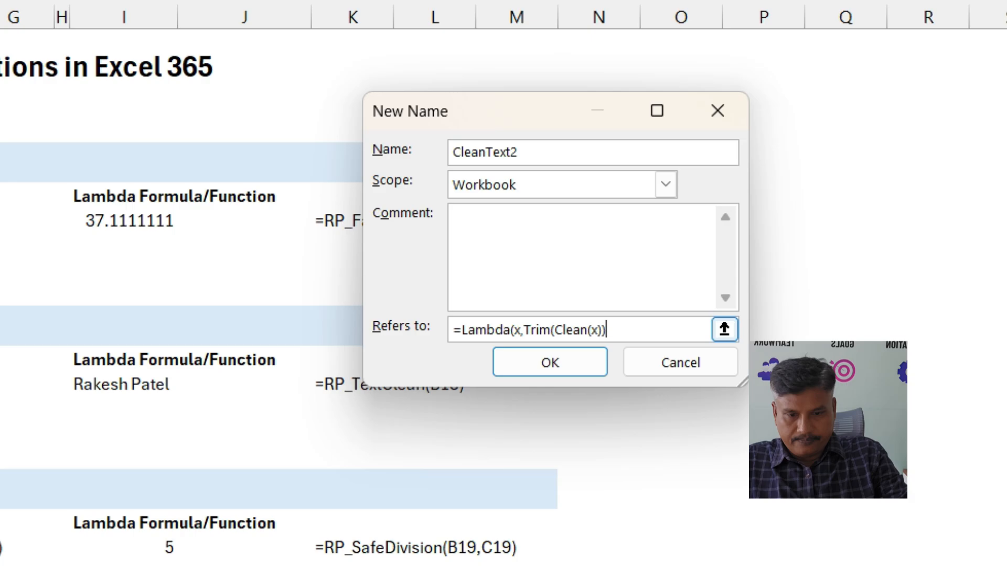
pyautogui.write(')')
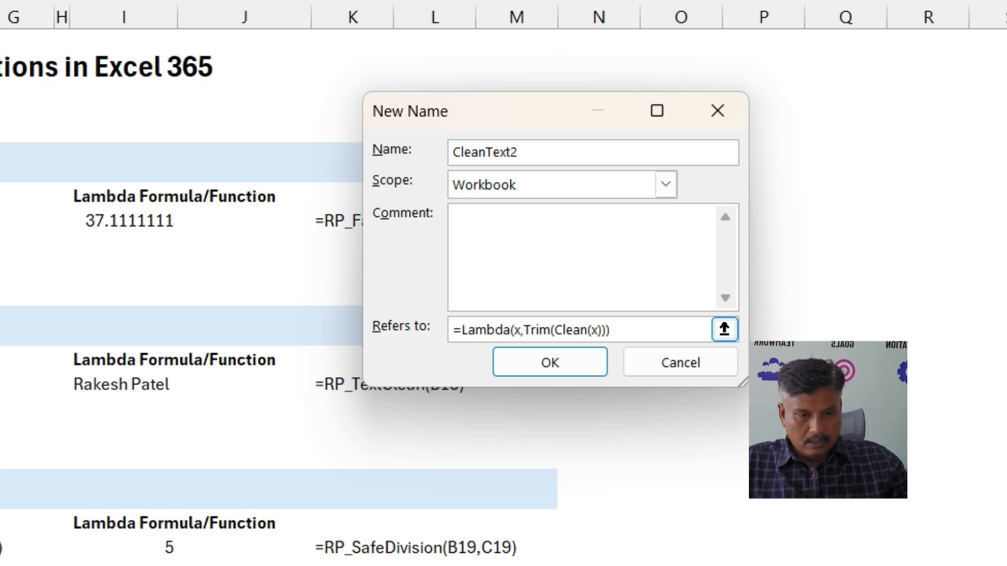
pyautogui.press('Return')
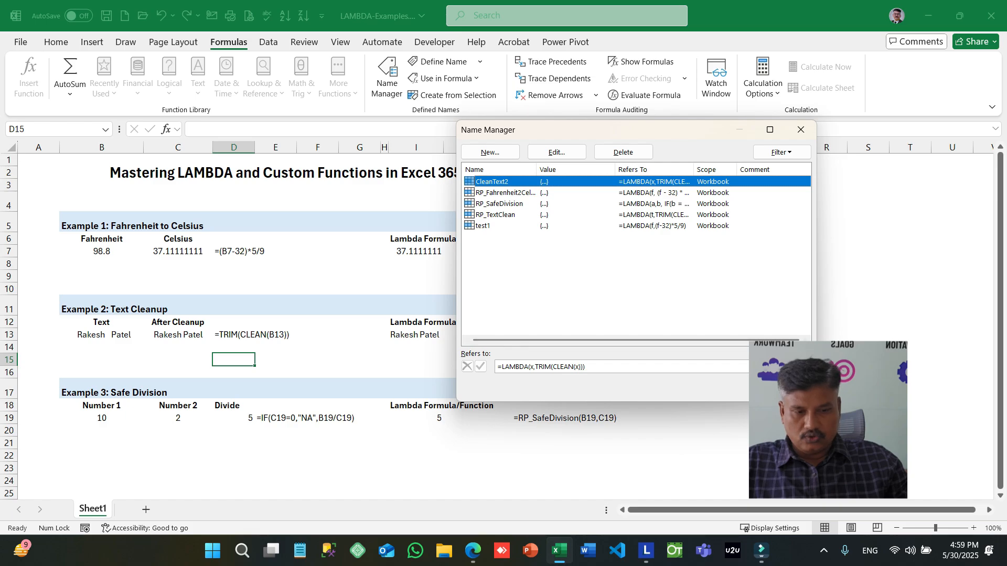
pyautogui.press('Escape')
# - Test the custom function in cell D15 with the formula =CleanText2(B13)
pyautogui.write('=cle')
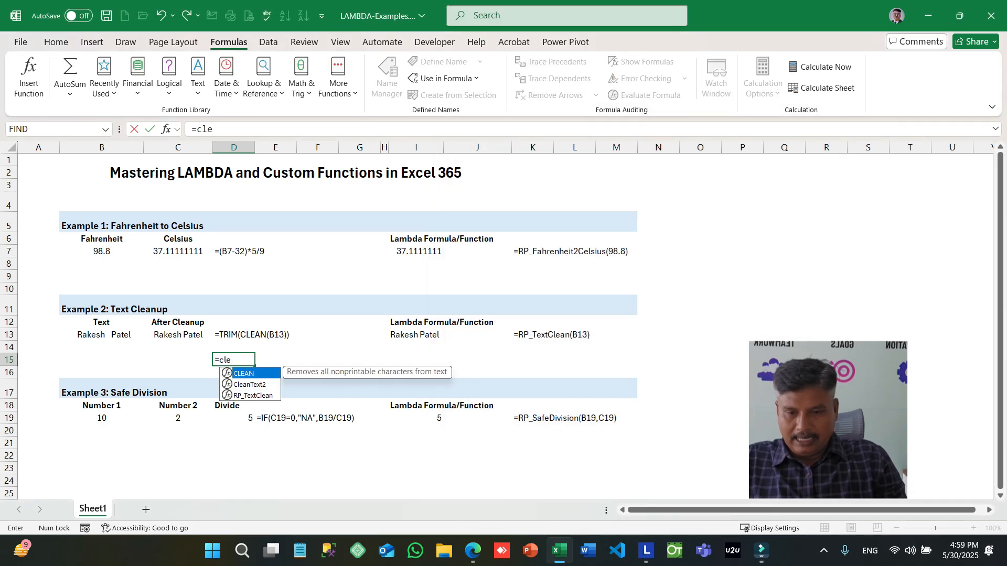
pyautogui.press('Down')
pyautogui.press('Tab')
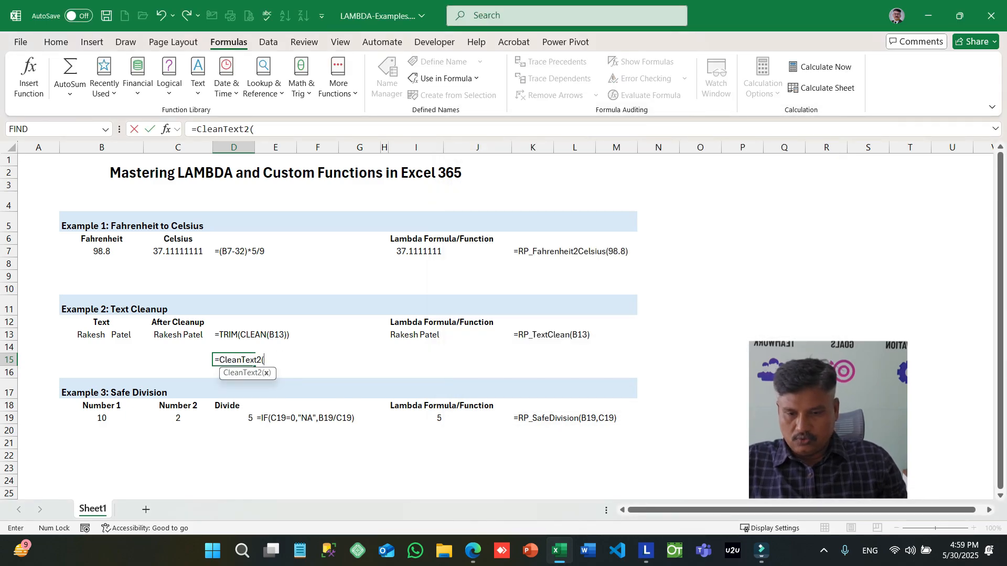
pyautogui.press('Left')
pyautogui.press('Left')
pyautogui.press('Up')
pyautogui.press('Up')
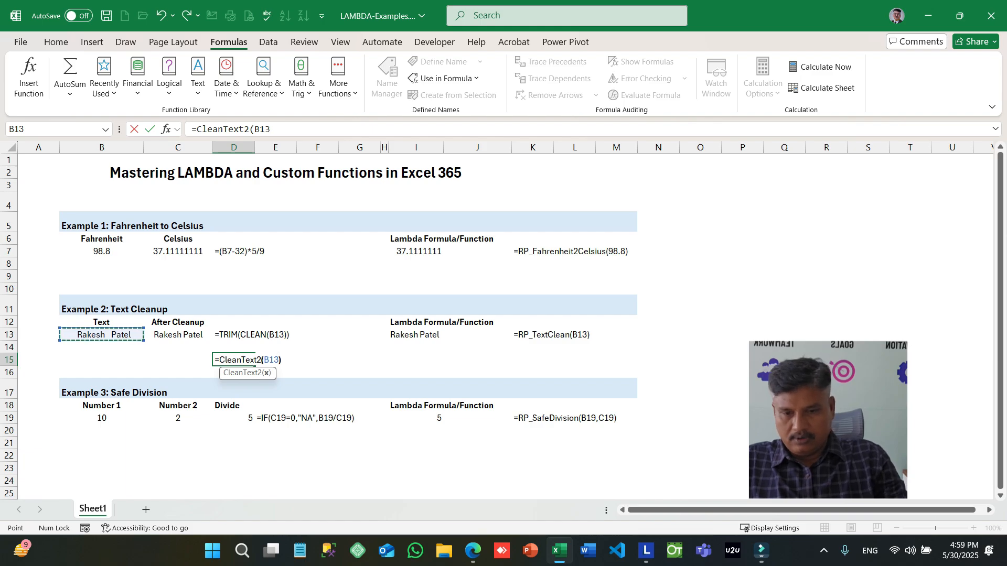
pyautogui.press('Return')
pyautogui.press('Up')
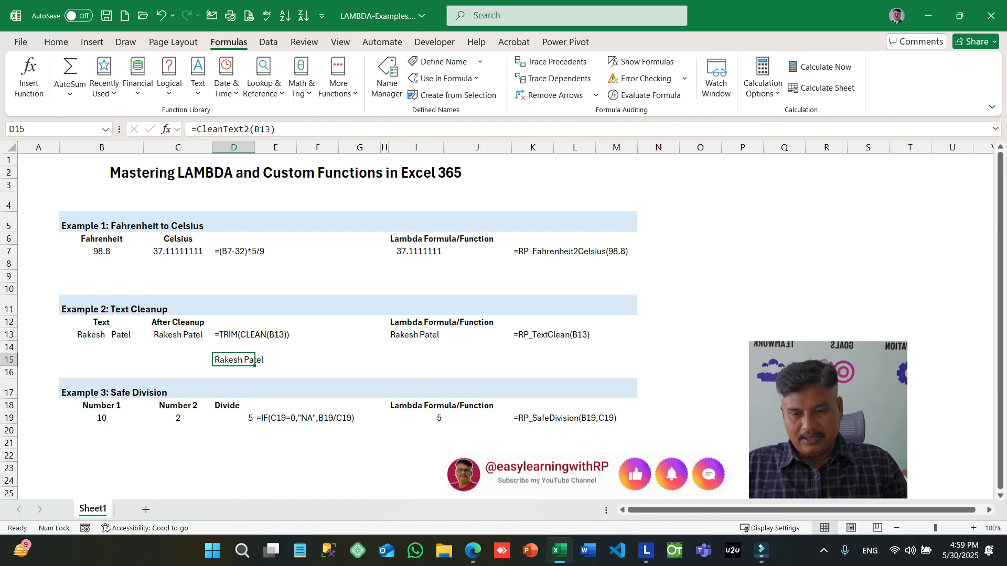
# - From cell D21, start a new defined name called SaveDivide2 in the Name Manager
pyautogui.press('Down')
pyautogui.press('Down')
pyautogui.press('Down')
pyautogui.press('Down')
pyautogui.press('Down')
pyautogui.press('Down')
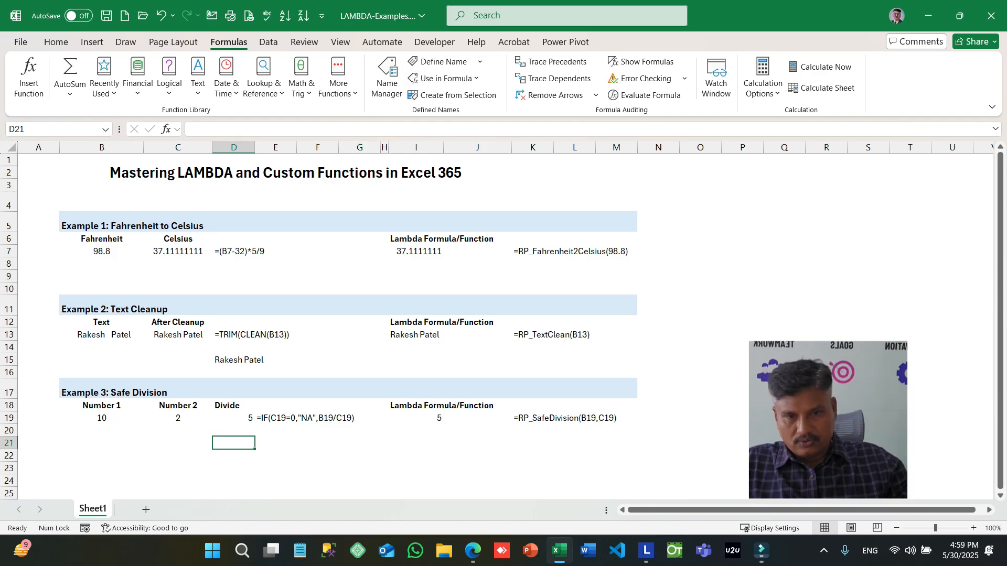
pyautogui.click(388, 78)
pyautogui.click(492, 152)
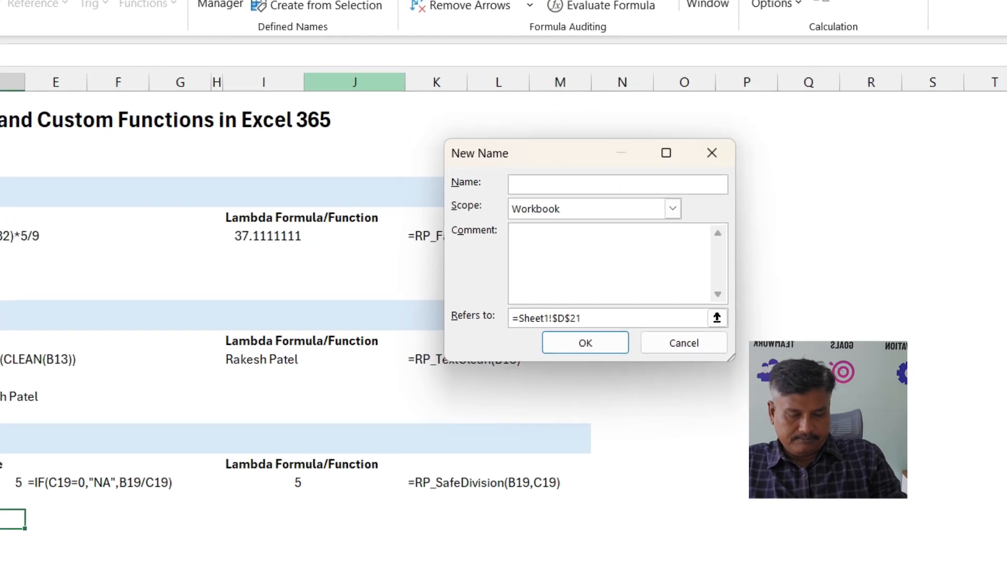
pyautogui.write('SaveDe')
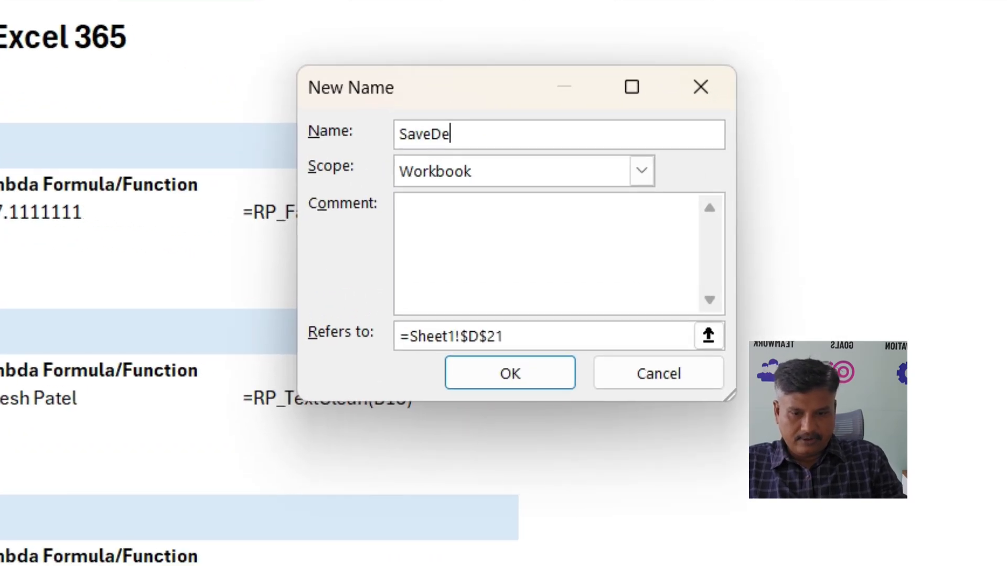
pyautogui.press('BackSpace')
pyautogui.write('ivide')
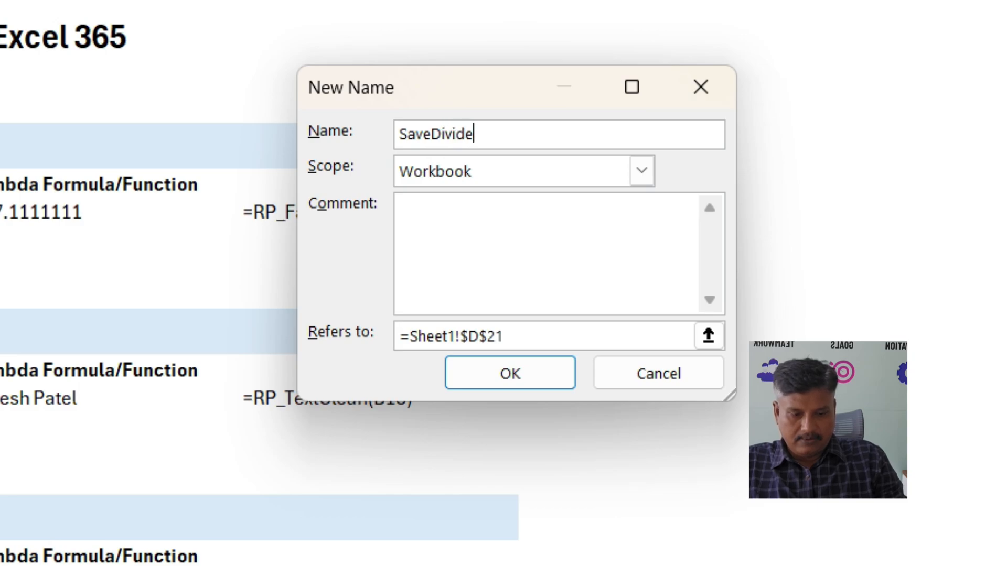
pyautogui.write('-2')
pyautogui.press('Left')
pyautogui.press('BackSpace')
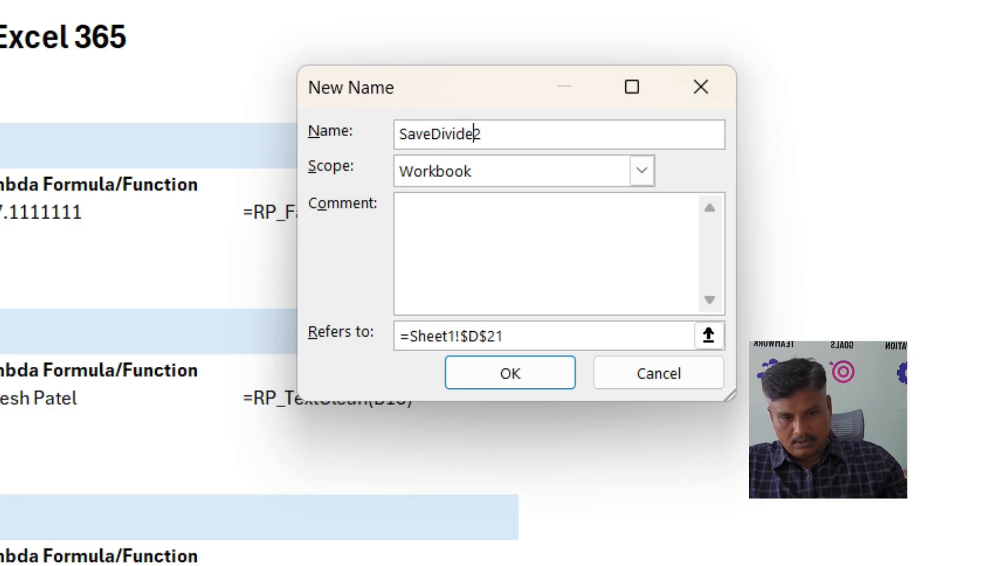
# - Make SaveDivide2 refer to =Lambda(a,b,if(b=0,"NA",a/b)), save the name and close the Name Manager
pyautogui.moveTo(506, 336); pyautogui.dragTo(389, 336)
pyautogui.write('=')
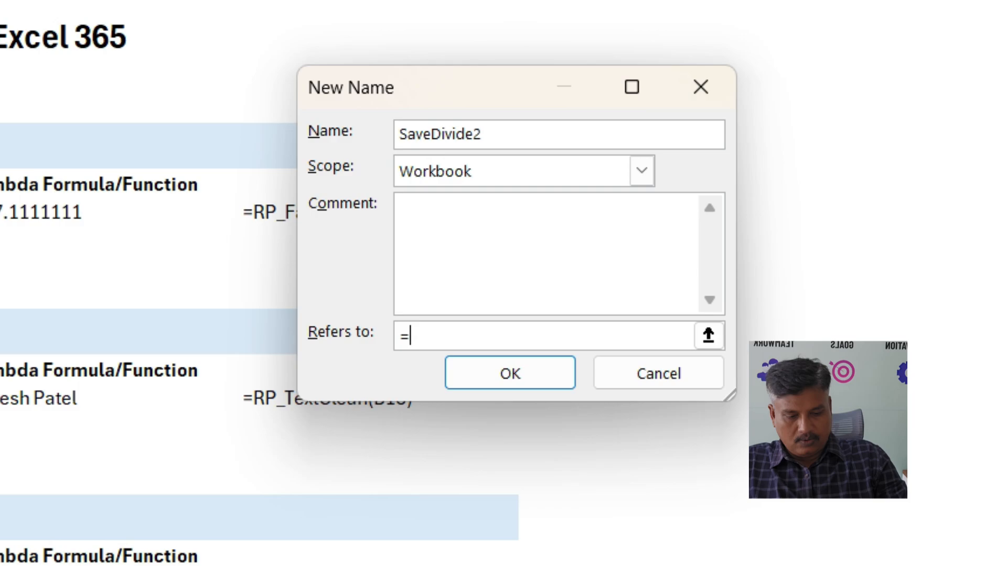
pyautogui.write('Lambda')
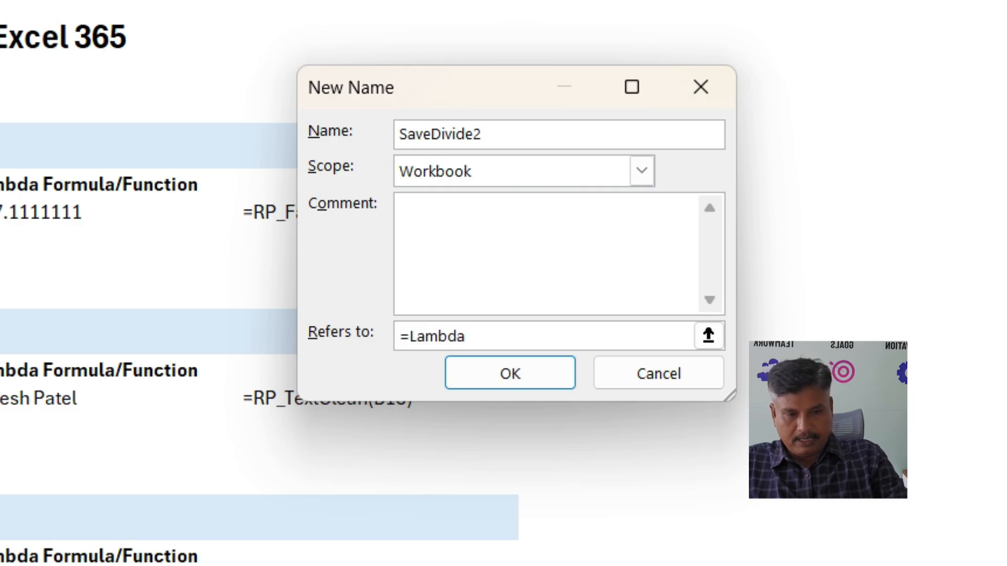
pyautogui.write('(')
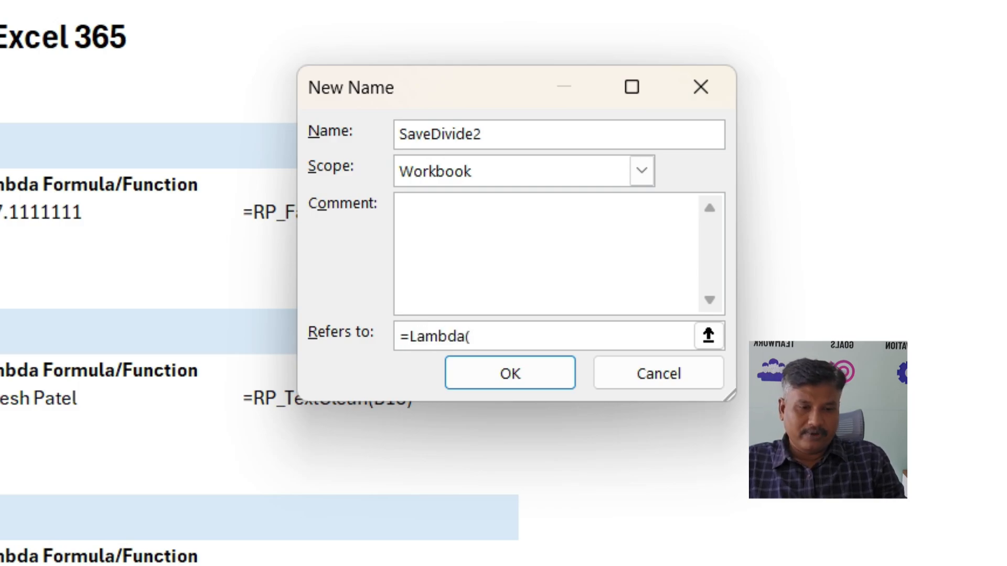
pyautogui.write('a,b')
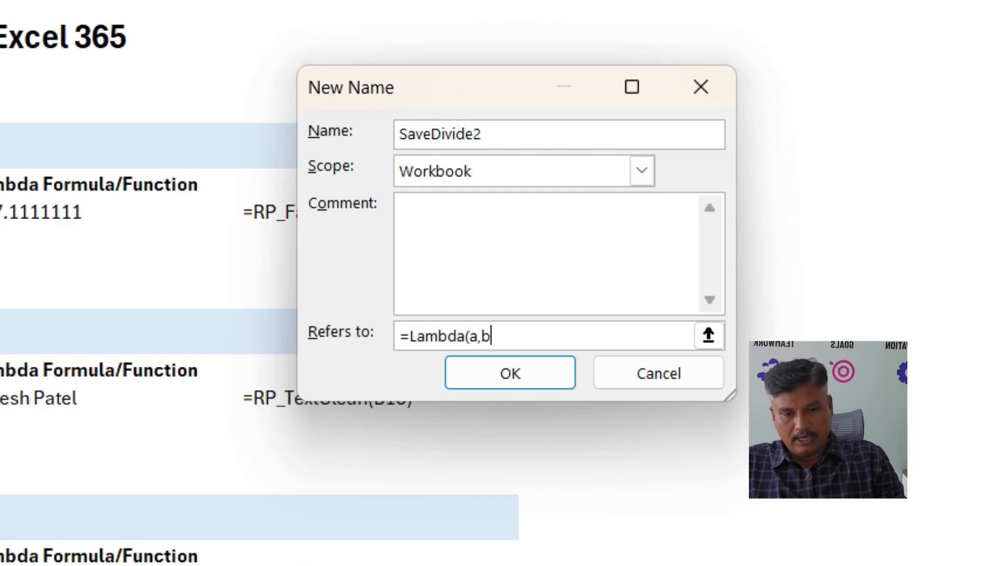
pyautogui.write(',')
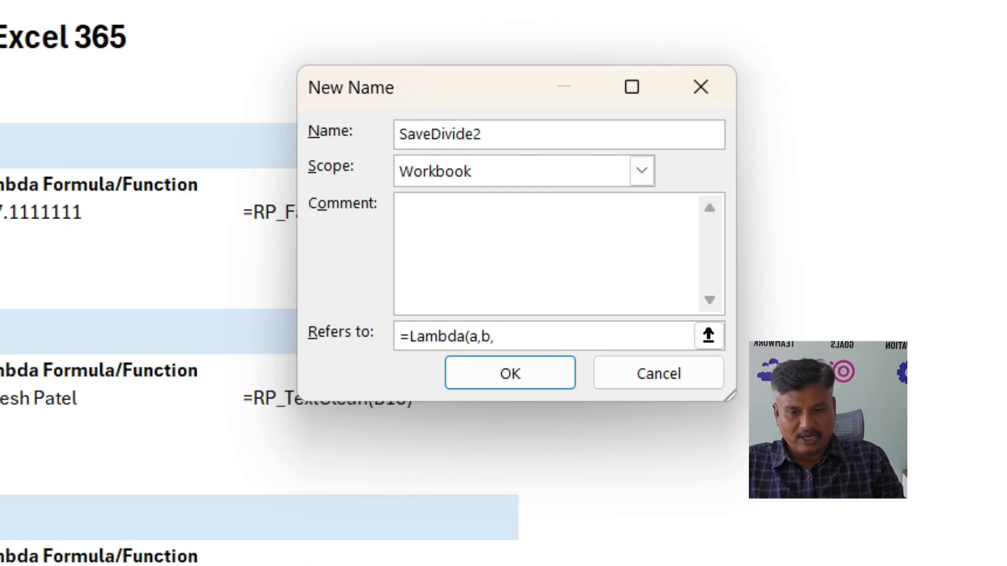
pyautogui.write('if(b')
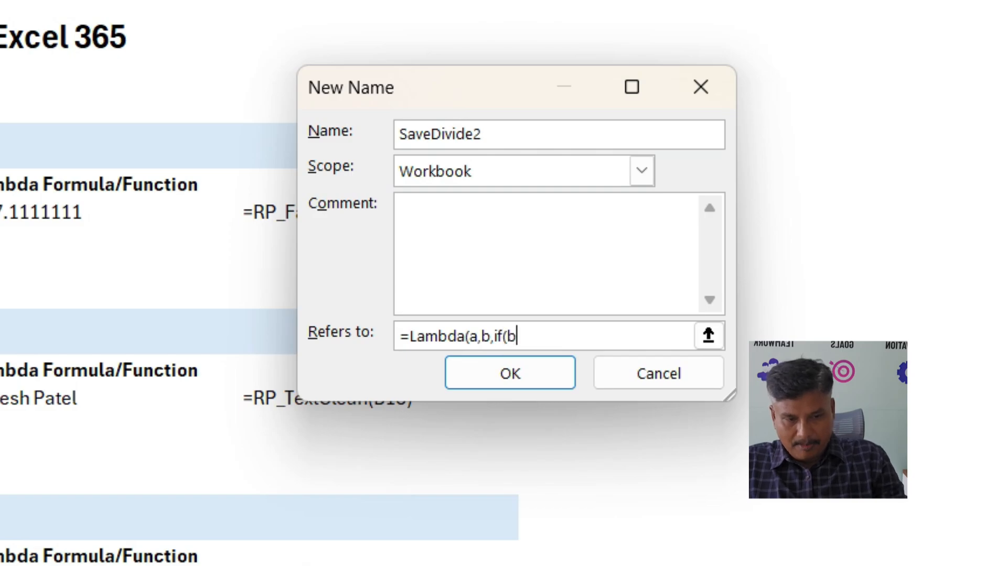
pyautogui.write('=0')
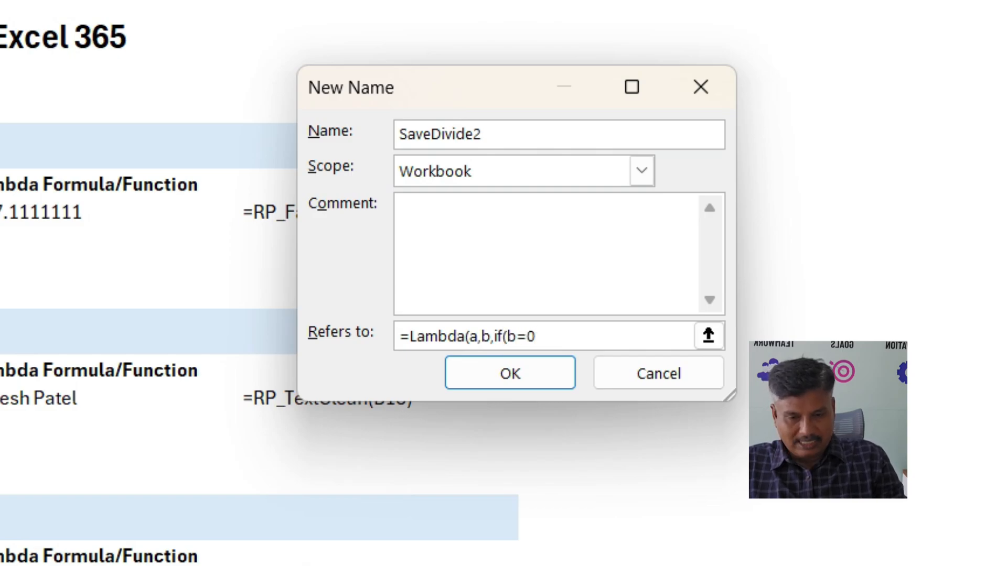
pyautogui.write(',"N')
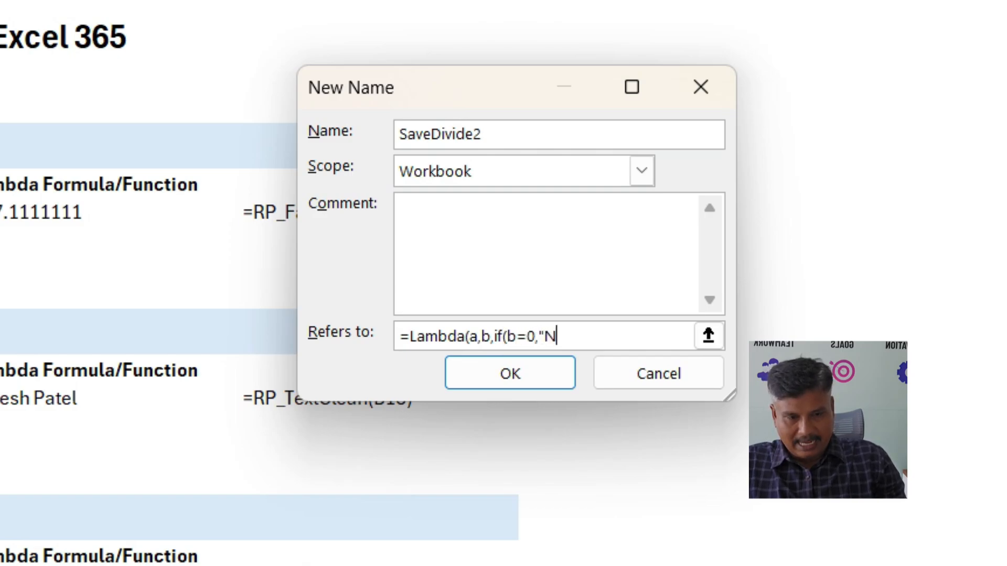
pyautogui.write('A",')
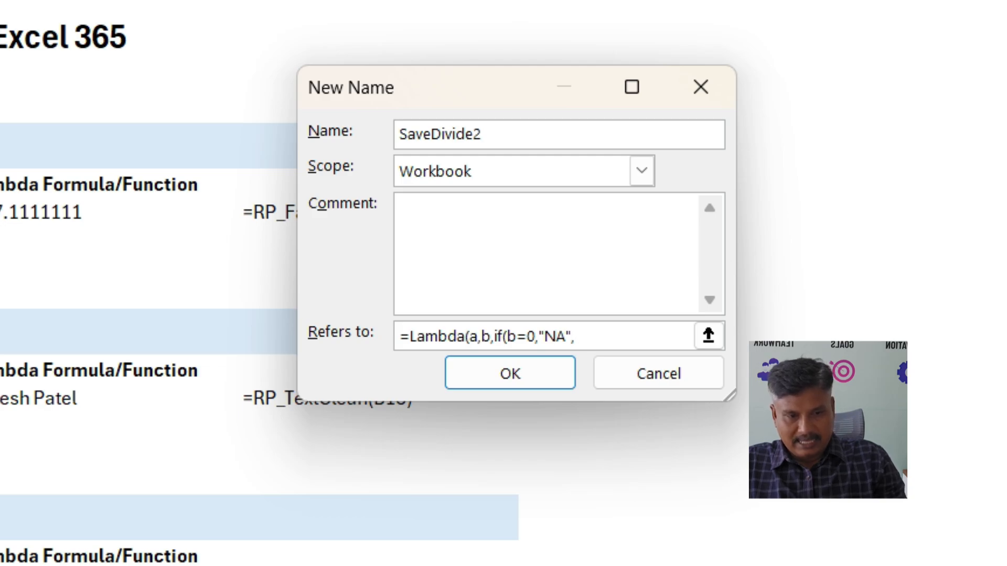
pyautogui.write('a/b)')
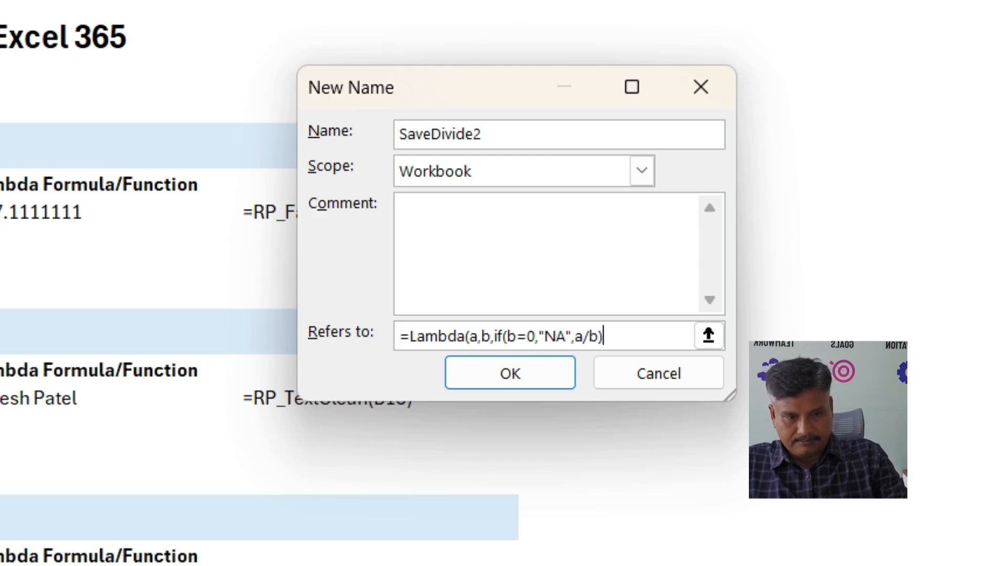
pyautogui.write(')')
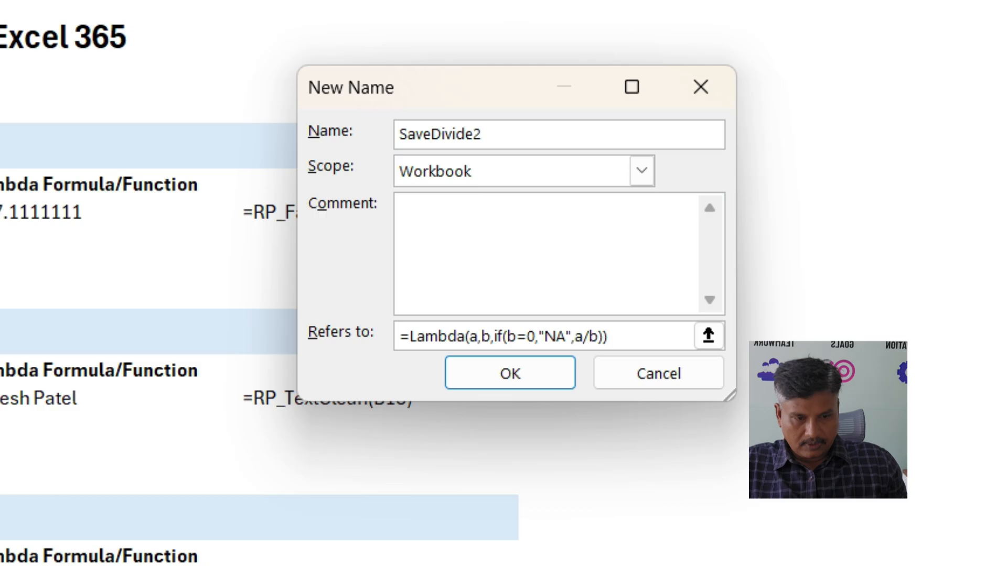
pyautogui.press('Return')
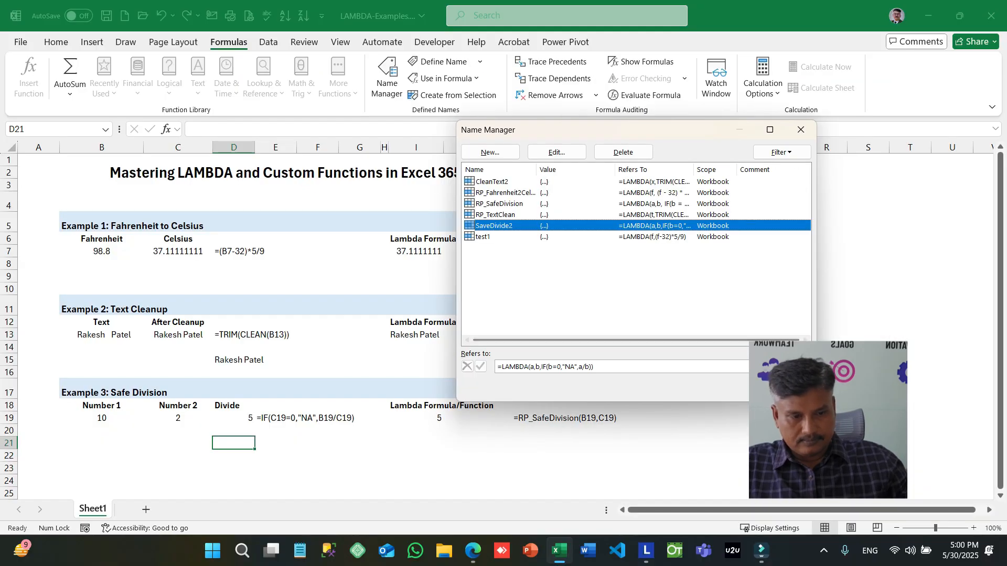
pyautogui.press('Escape')
# - Test division by zero in cell D21 with the formula =SaveDivide2(5,0)
pyautogui.write('=')
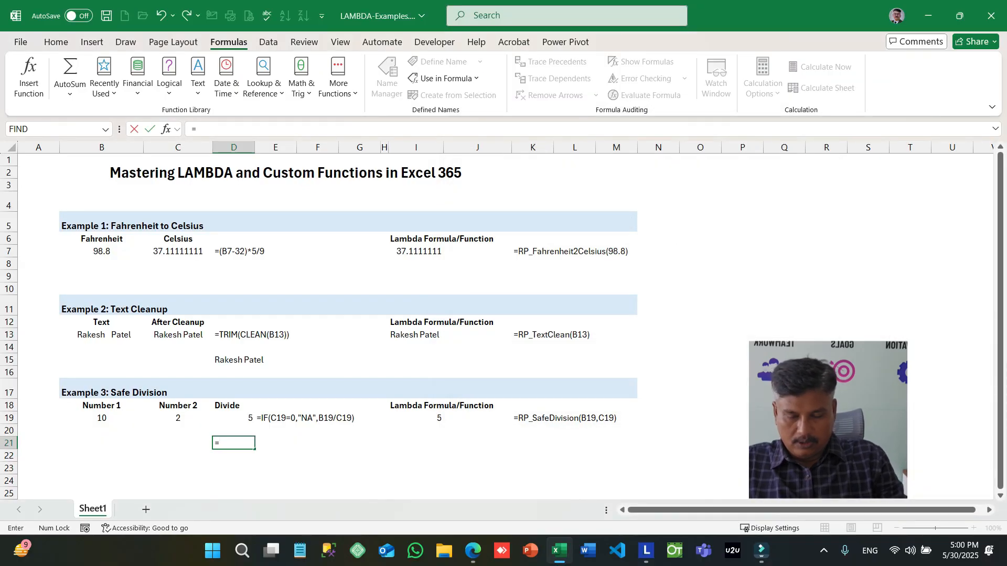
pyautogui.write('sa')
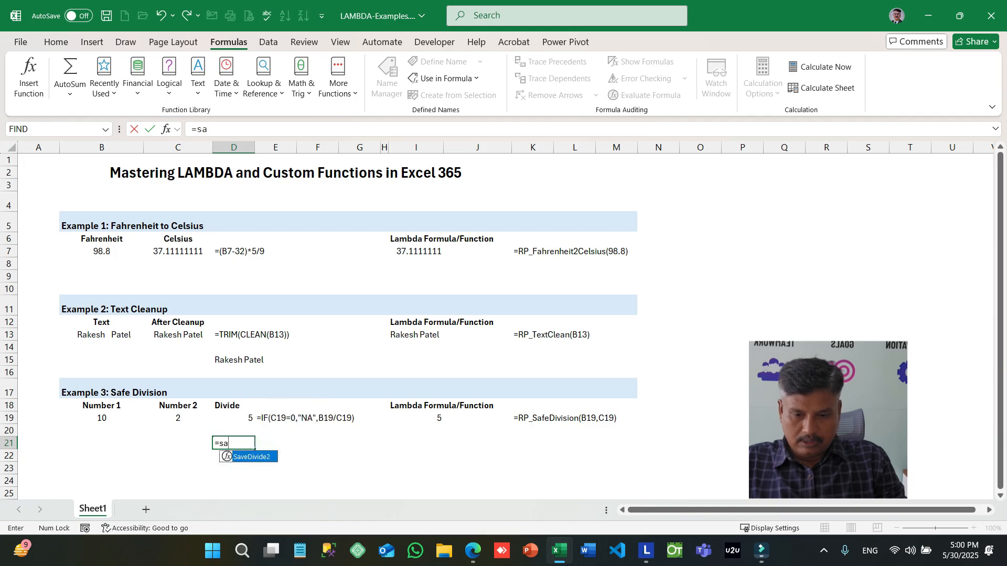
pyautogui.press('Tab')
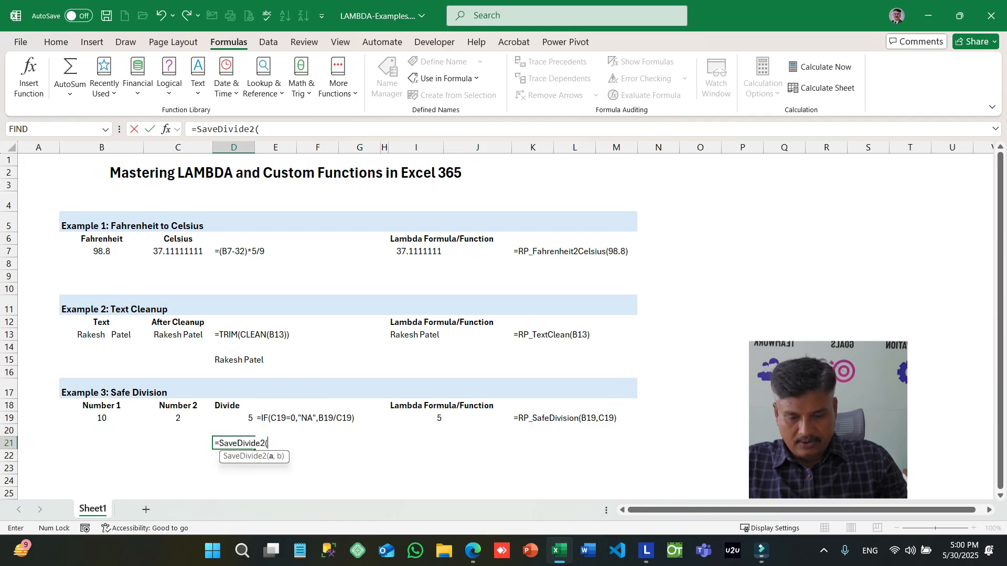
pyautogui.write('5,0)')
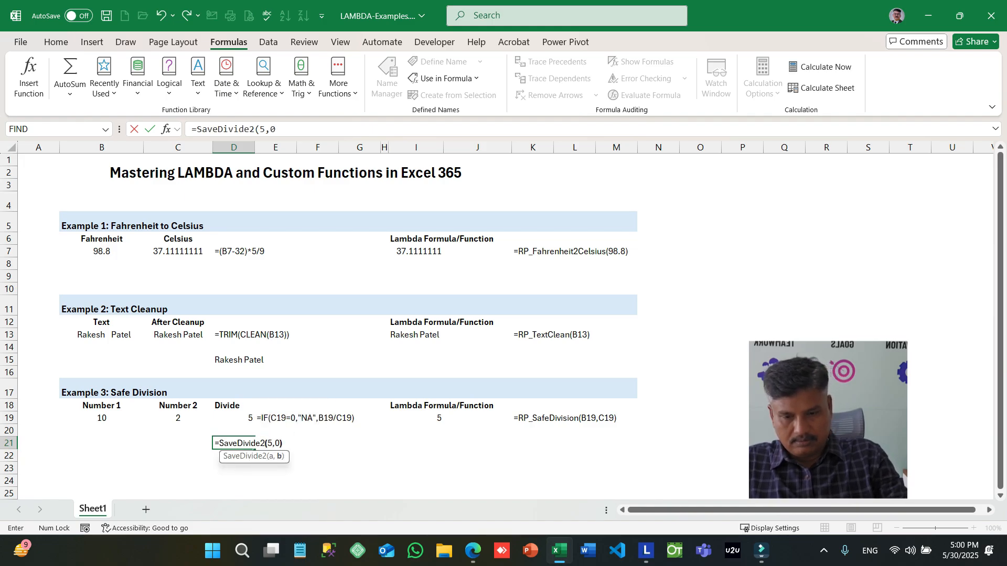
pyautogui.press('Return')
# - Change the divisor in D21's SaveDivide2 formula to 10
pyautogui.press('Up')
pyautogui.press('F2')
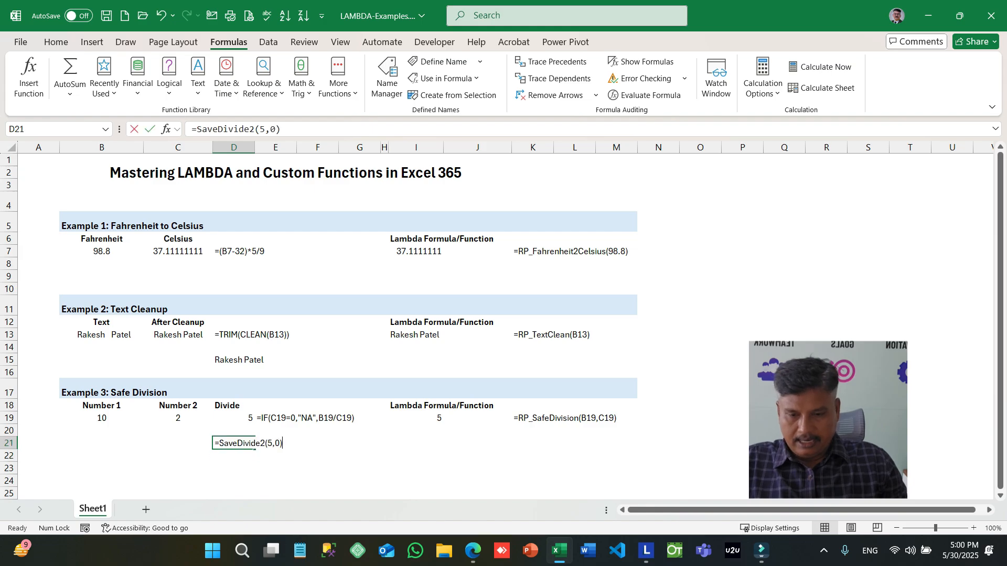
pyautogui.press('Left')
pyautogui.press('Left')
pyautogui.write('1')
pyautogui.press('Return')
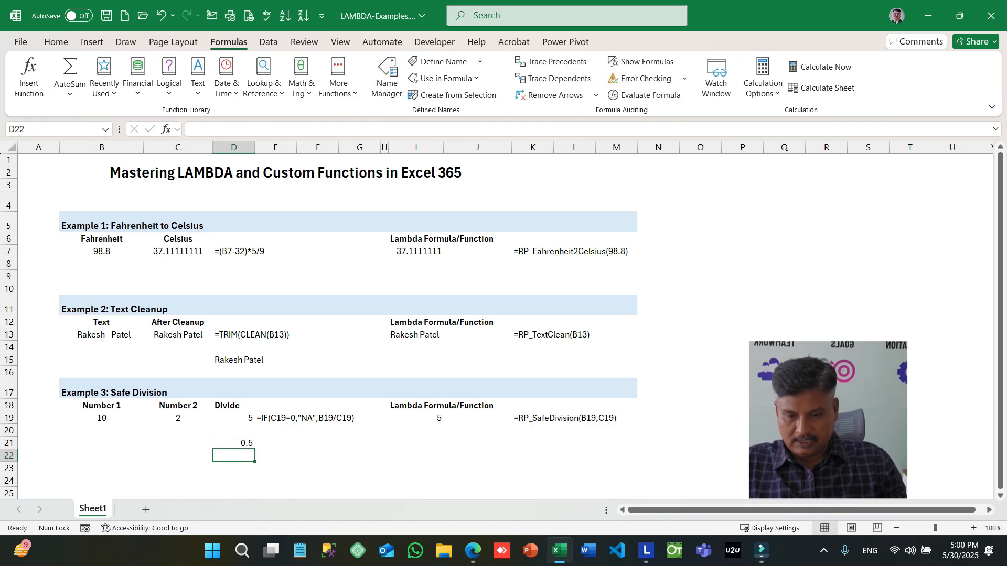
pyautogui.press('Up')
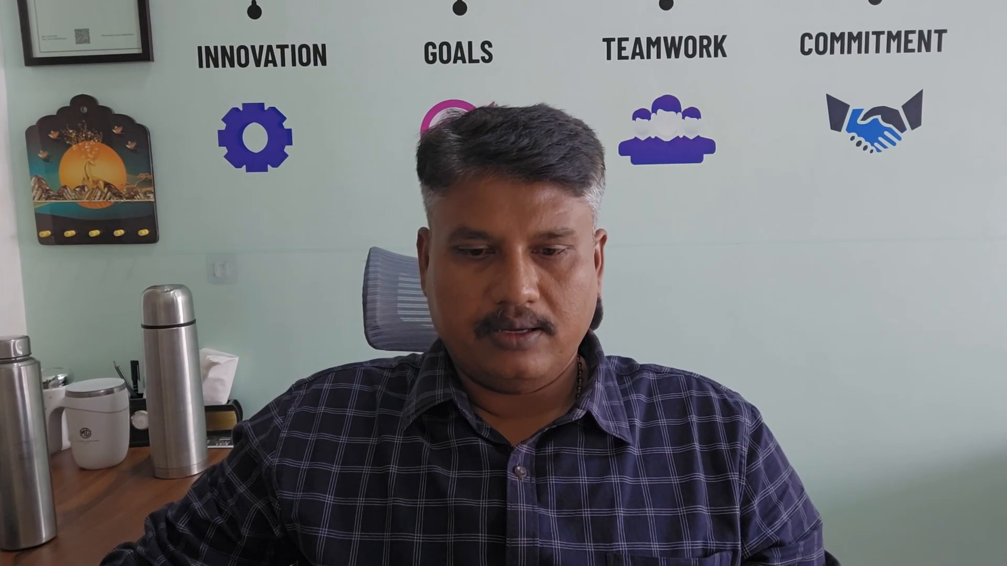